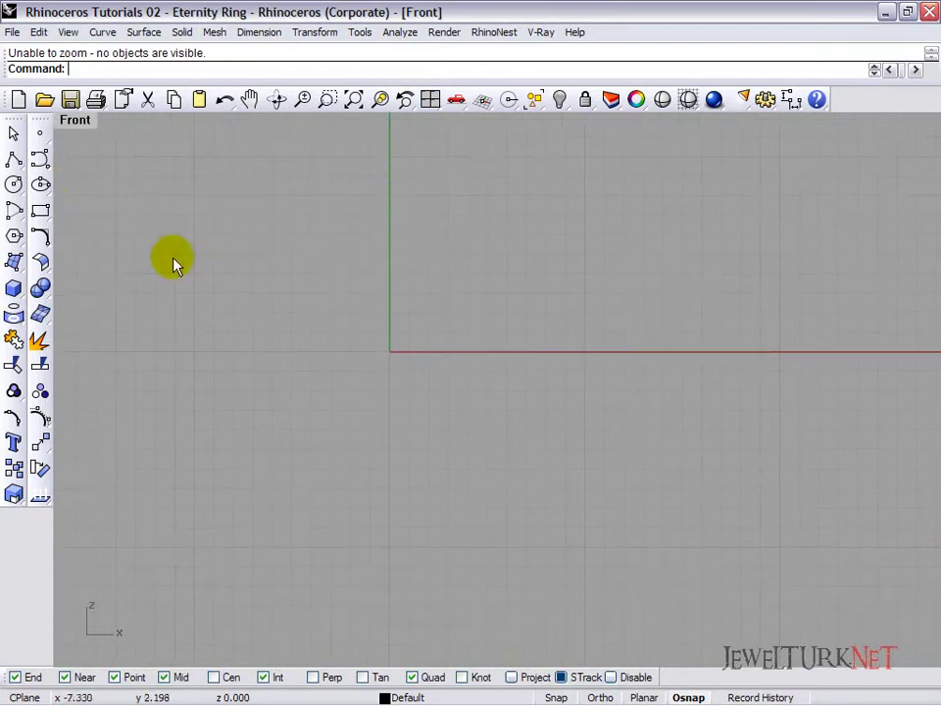
Turn on grid snap and place a point object at the origin in the Front view
left_click(556, 698)
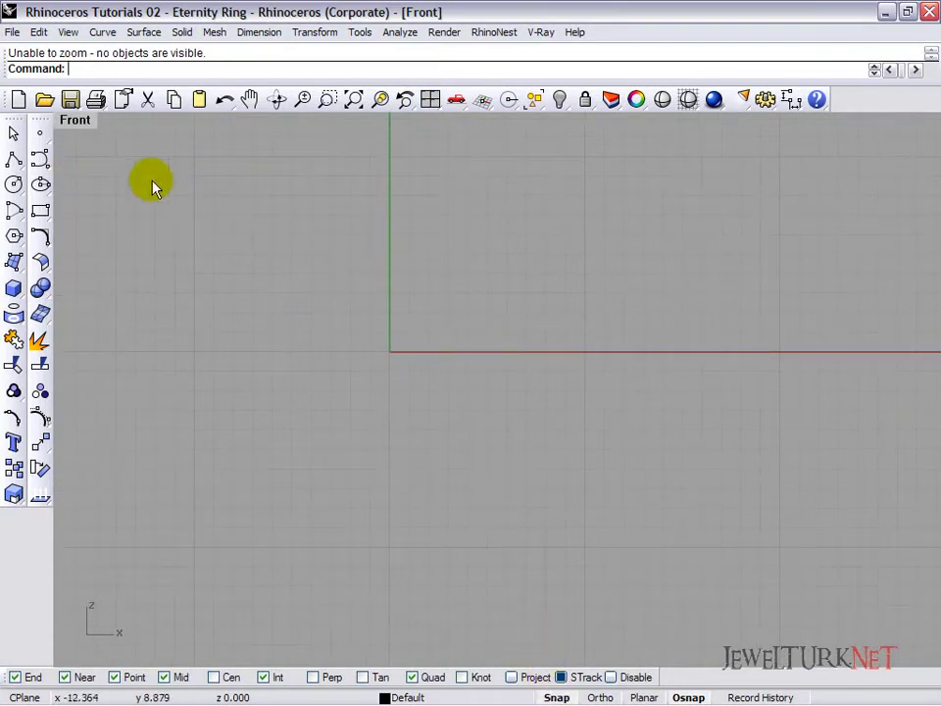
left_click(40, 136)
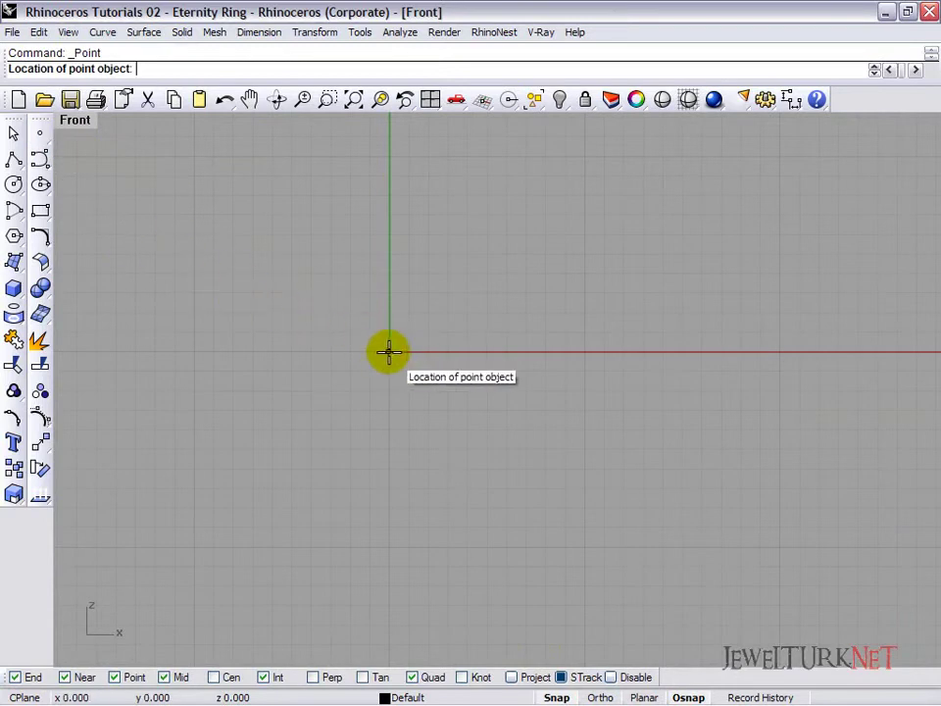
scroll(389, 351, "up", 3)
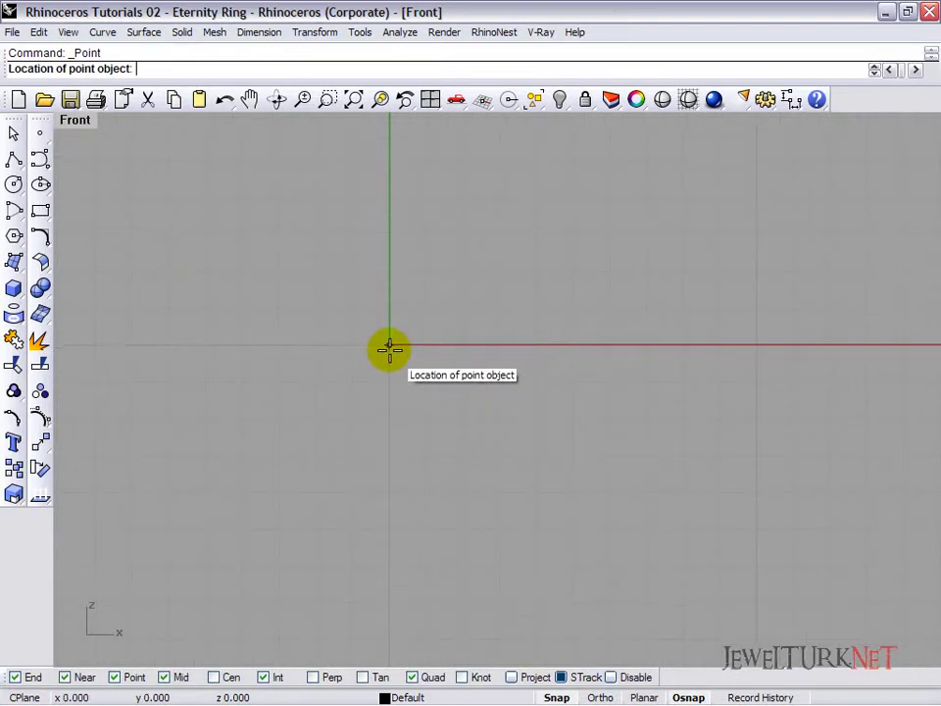
left_click(389, 346)
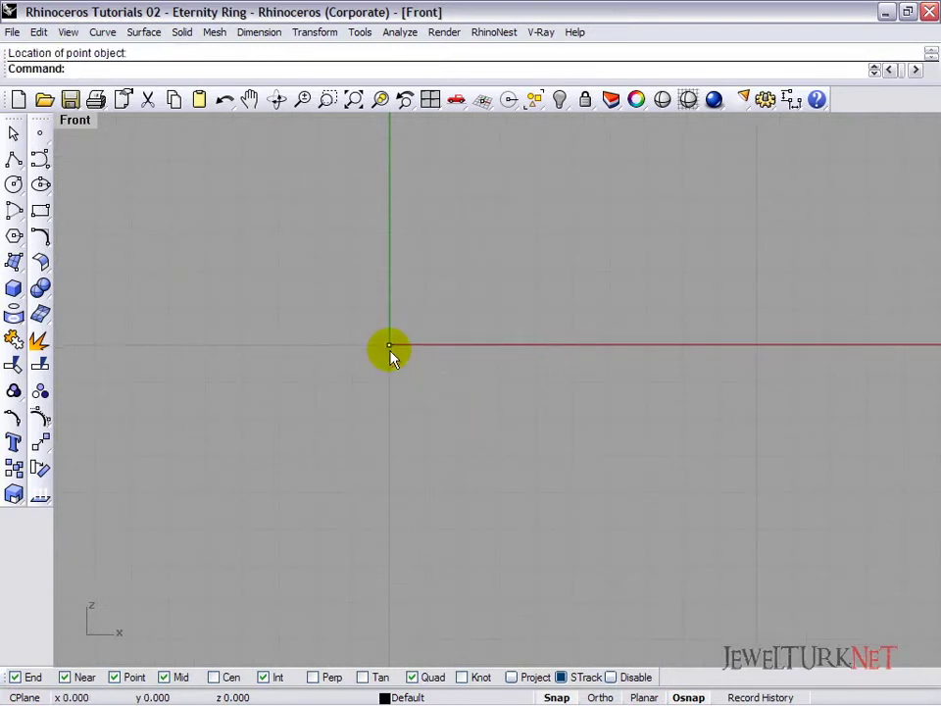
right_click_drag(399, 357, 450, 382)
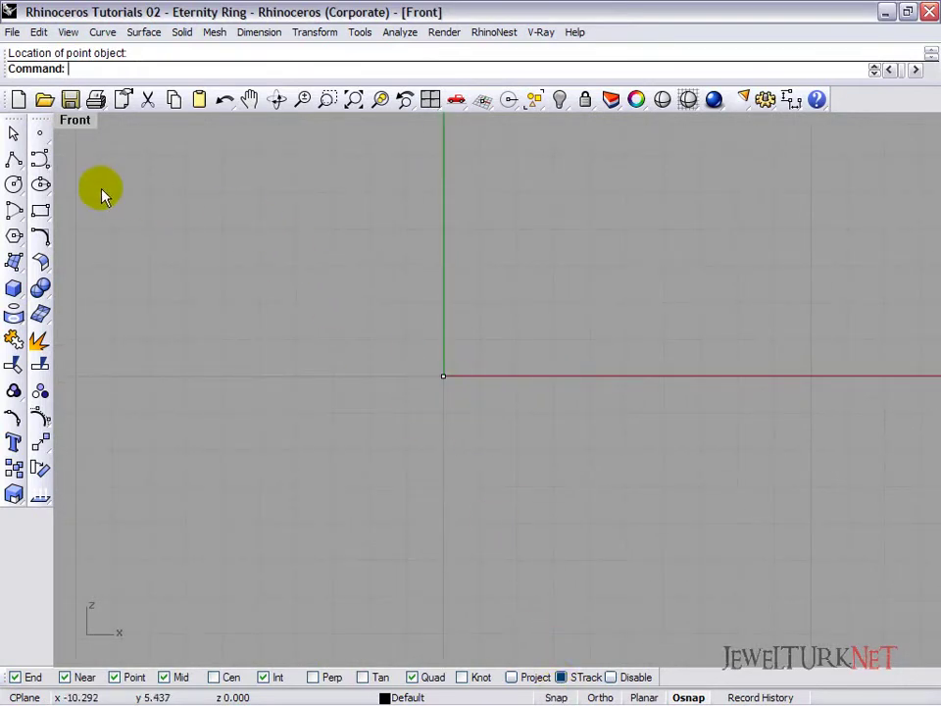
Draw a circle with a diameter of 17 centred on the origin point in the Front view
left_click(14, 183)
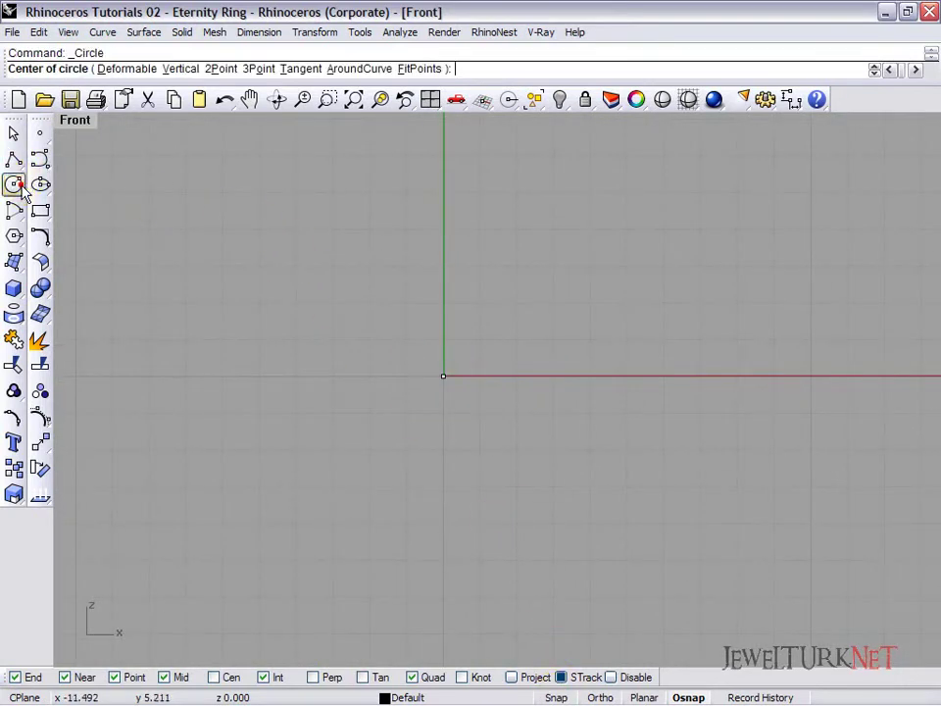
left_click(443, 376)
right_click_drag(272, 373, 333, 377)
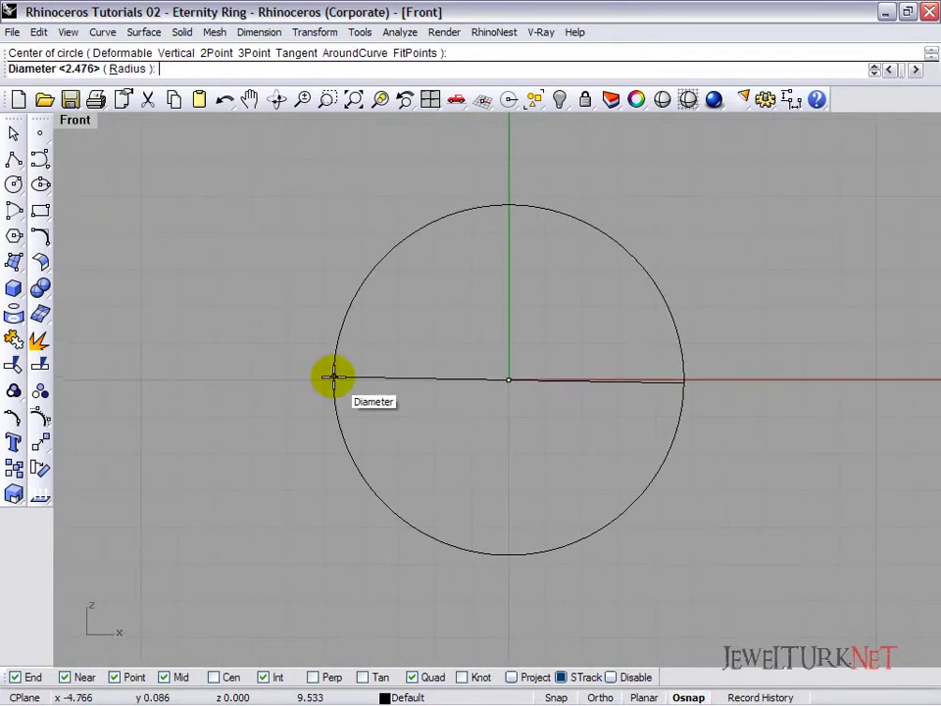
type("17")
key("Return")
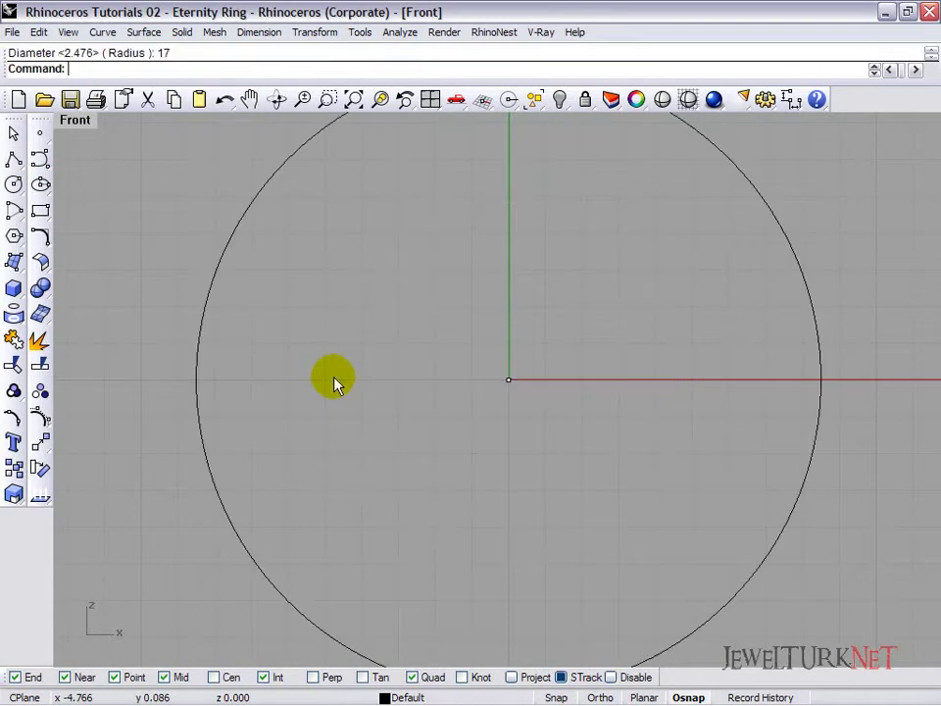
Check the circle's horizontal diameter with a temporary linear dimension and delete that dimension
scroll(349, 364, "down", 3)
left_click(790, 101)
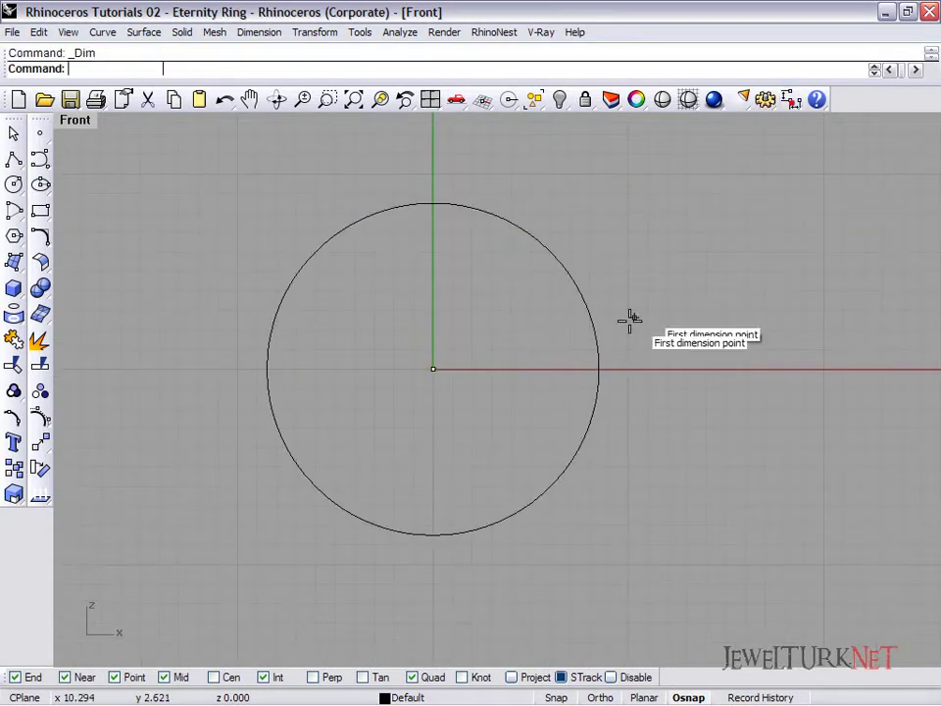
left_click(599, 369)
left_click(267, 370)
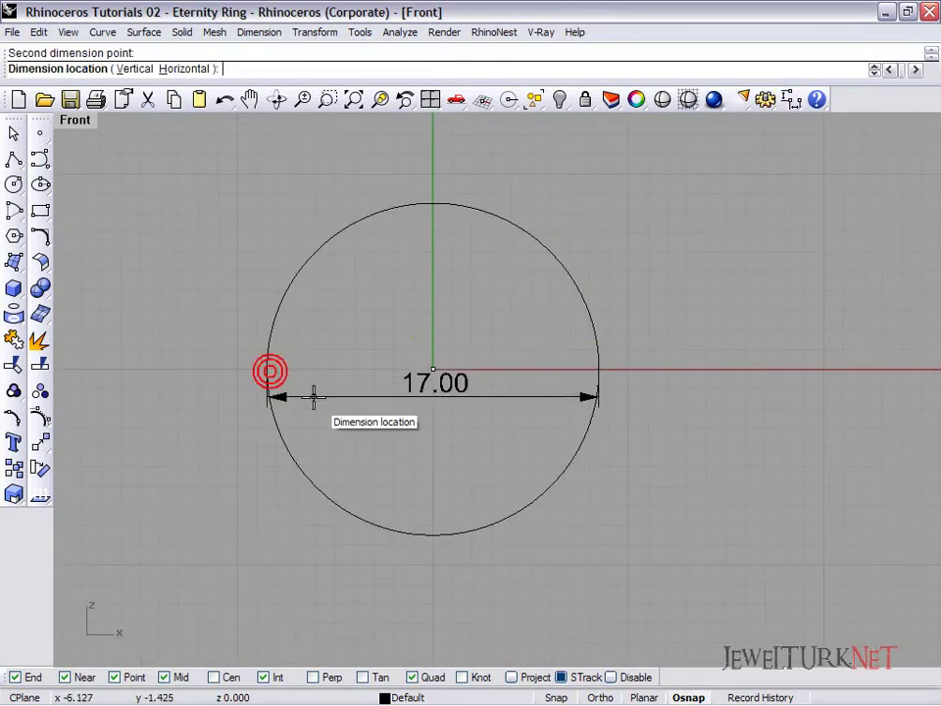
left_click(315, 396)
left_click(300, 402)
key("Delete")
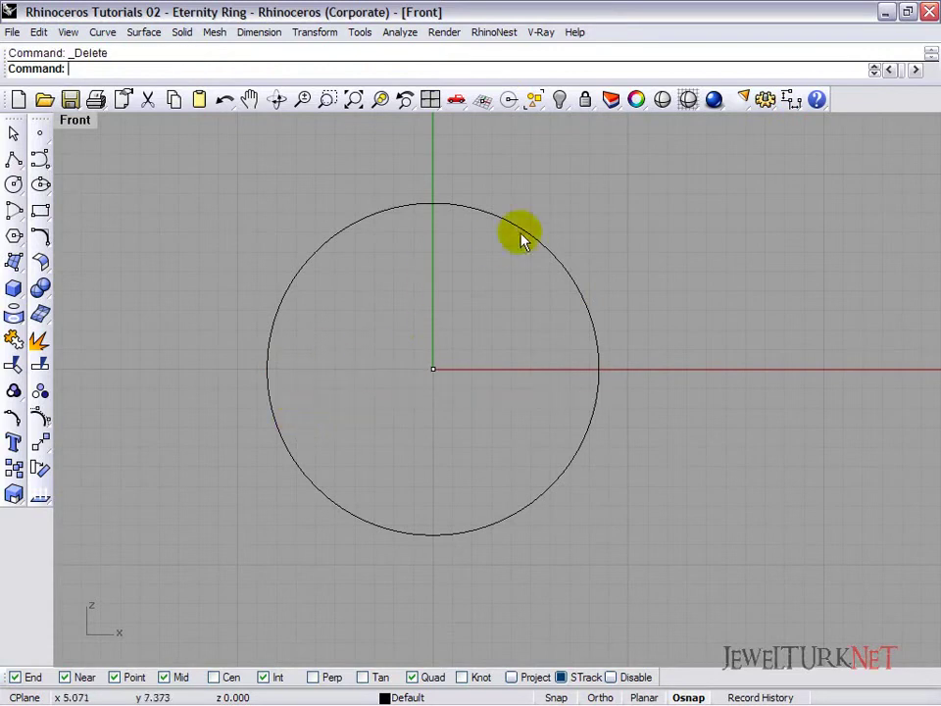
Try to offset the circle outward by 4
left_click_drag(510, 241, 510, 242)
left_click_drag(42, 246, 217, 248)
right_click_drag(399, 176, 402, 275)
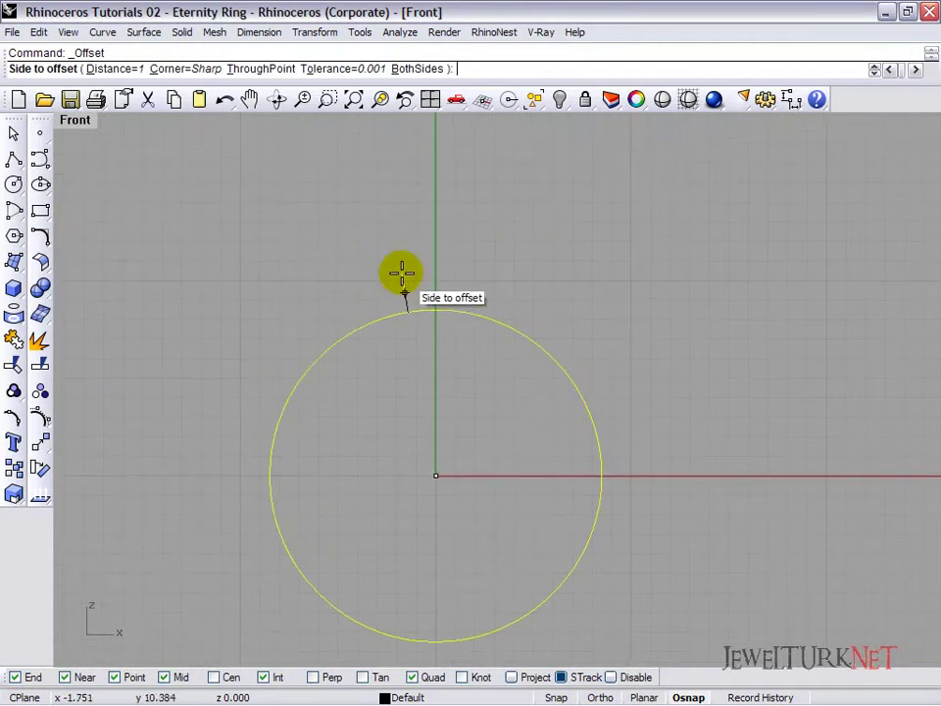
key("Return")
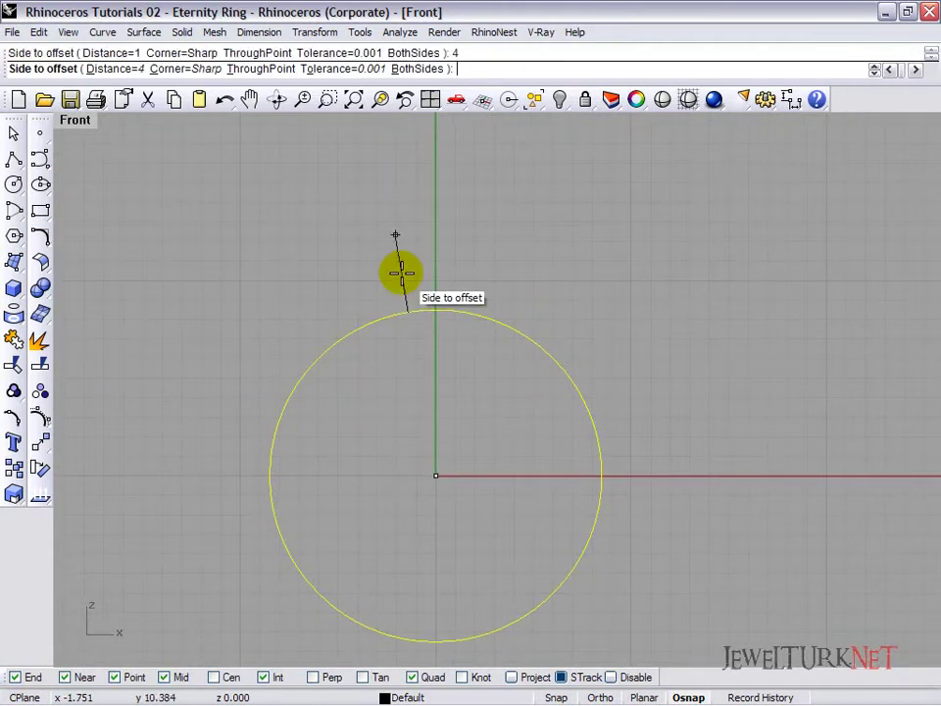
left_click(440, 231)
right_click_drag(476, 307, 487, 237)
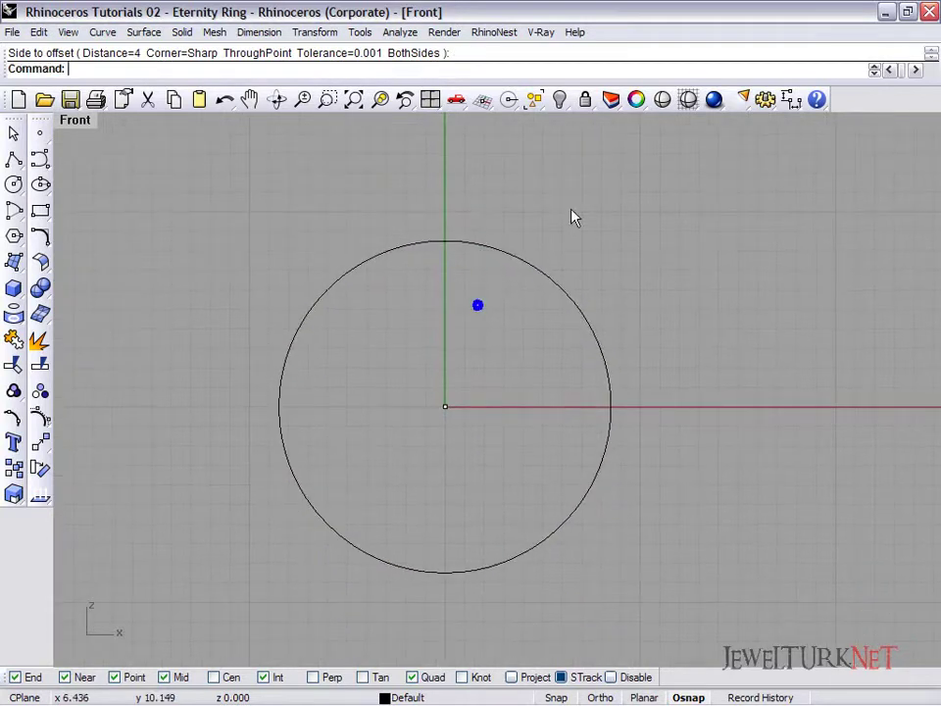
Offset the diameter-17 circle outward by a distance of 4 to create a larger concentric circle
left_click_drag(457, 293, 454, 283)
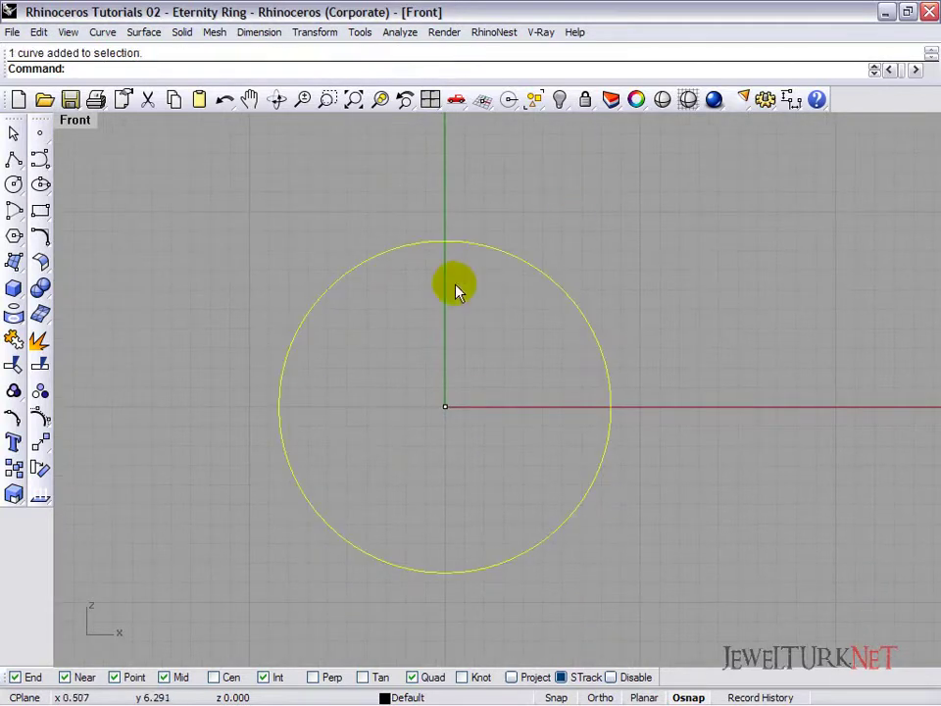
left_click(41, 237)
left_click(219, 254)
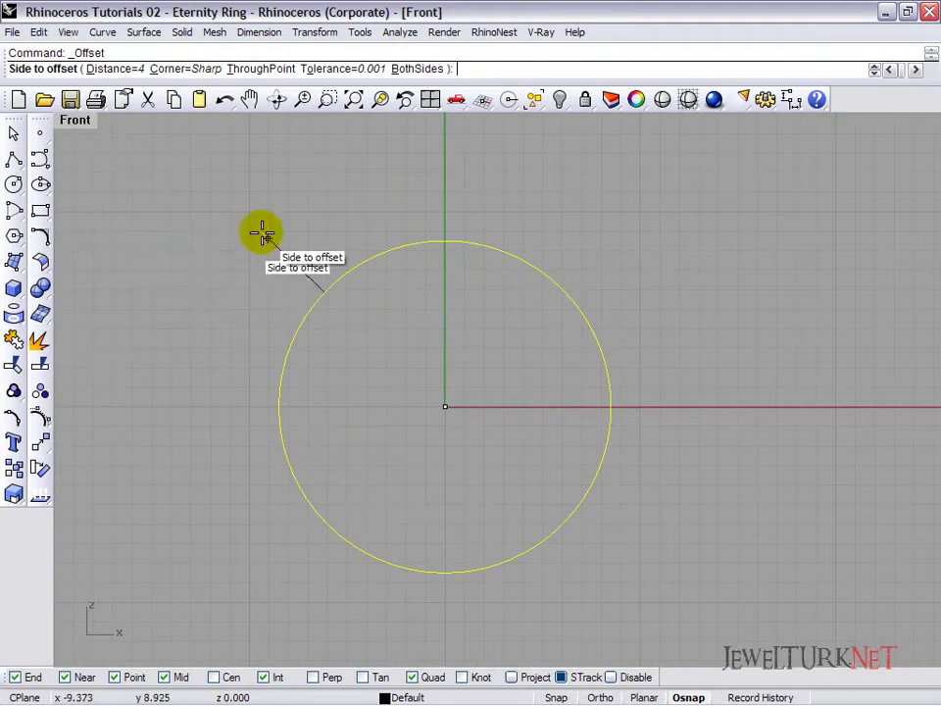
type("4")
key("Return")
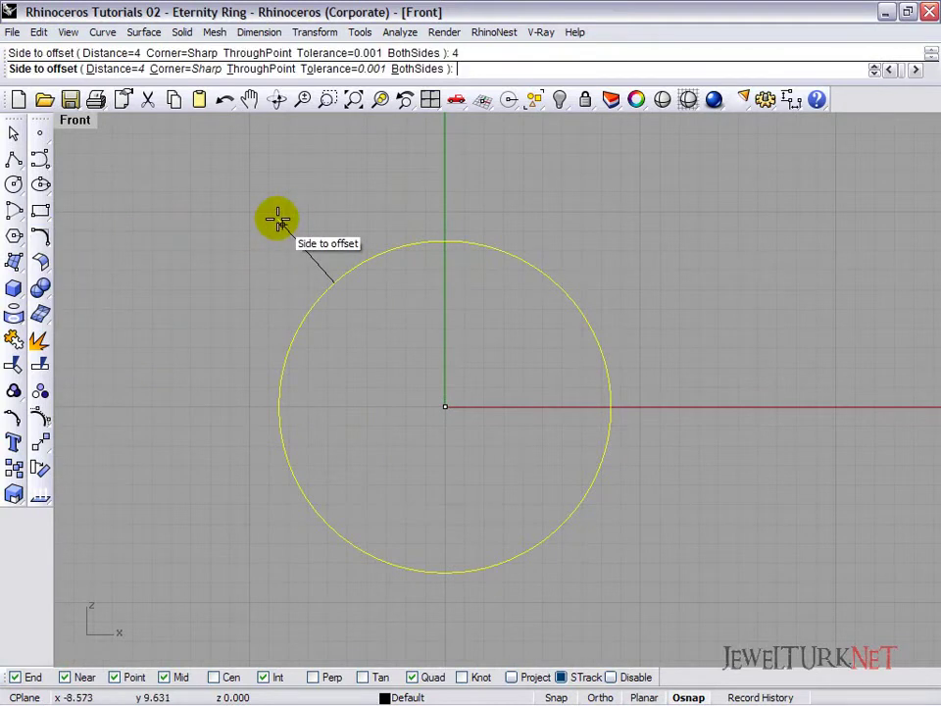
left_click(443, 159)
right_click_drag(442, 176, 437, 219)
left_click(410, 175)
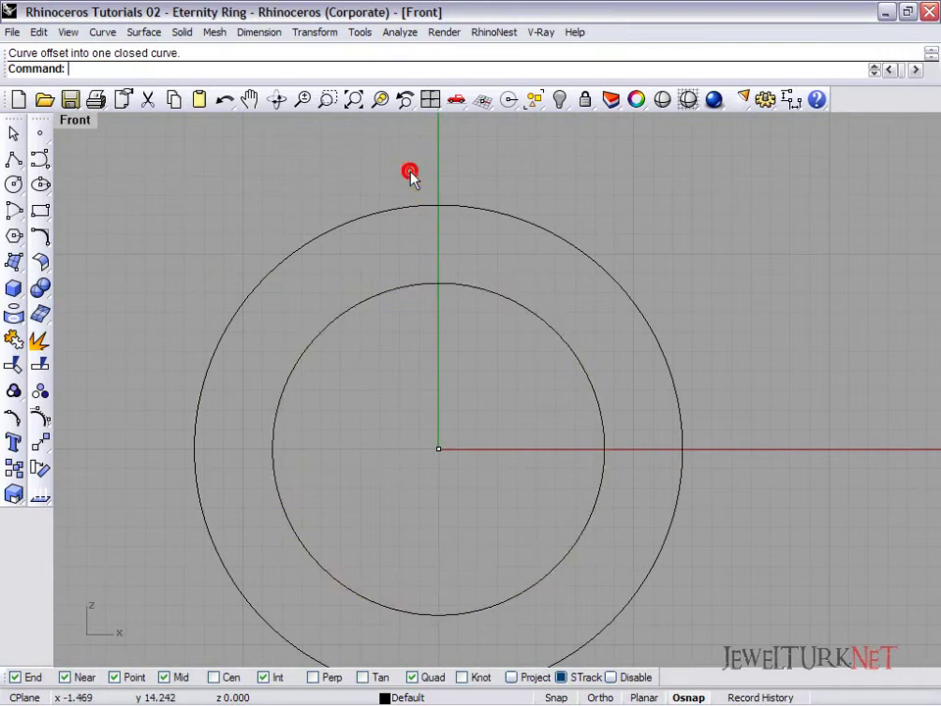
Show the hidden gemstone to examine its fit at the top of the outer circle, and hide it again
left_click(558, 100)
scroll(440, 208, "up", 6)
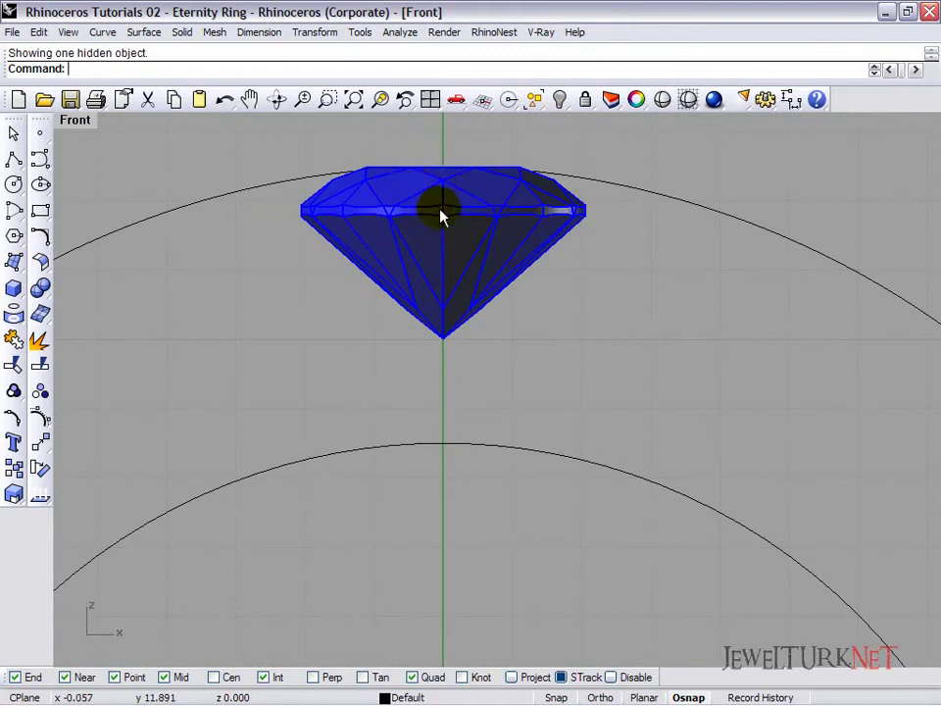
scroll(441, 210, "down", 5)
right_click_drag(441, 212, 459, 207)
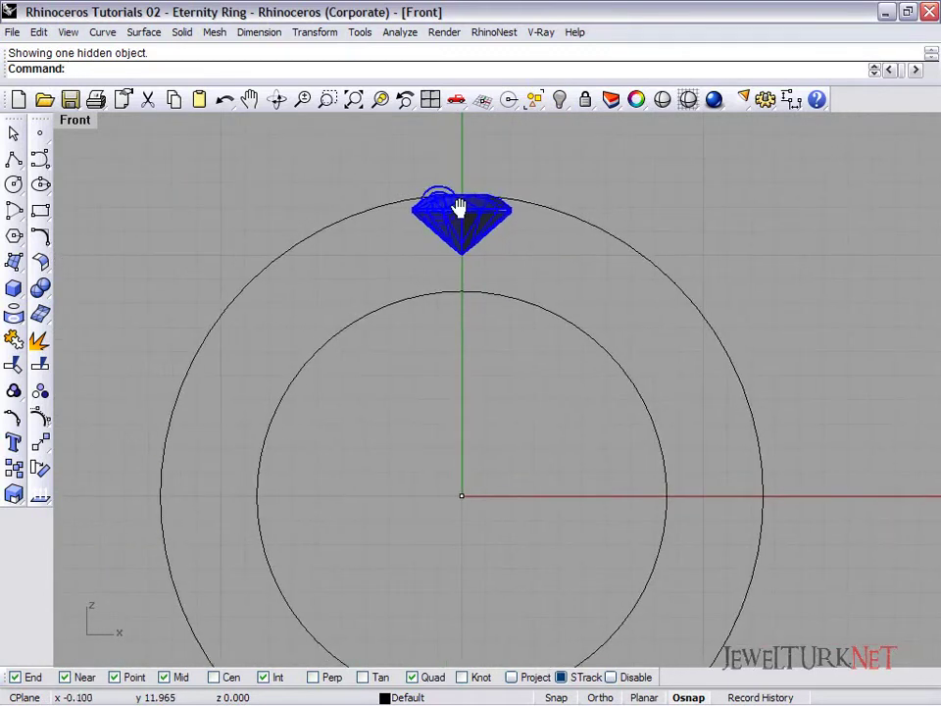
left_click(457, 219)
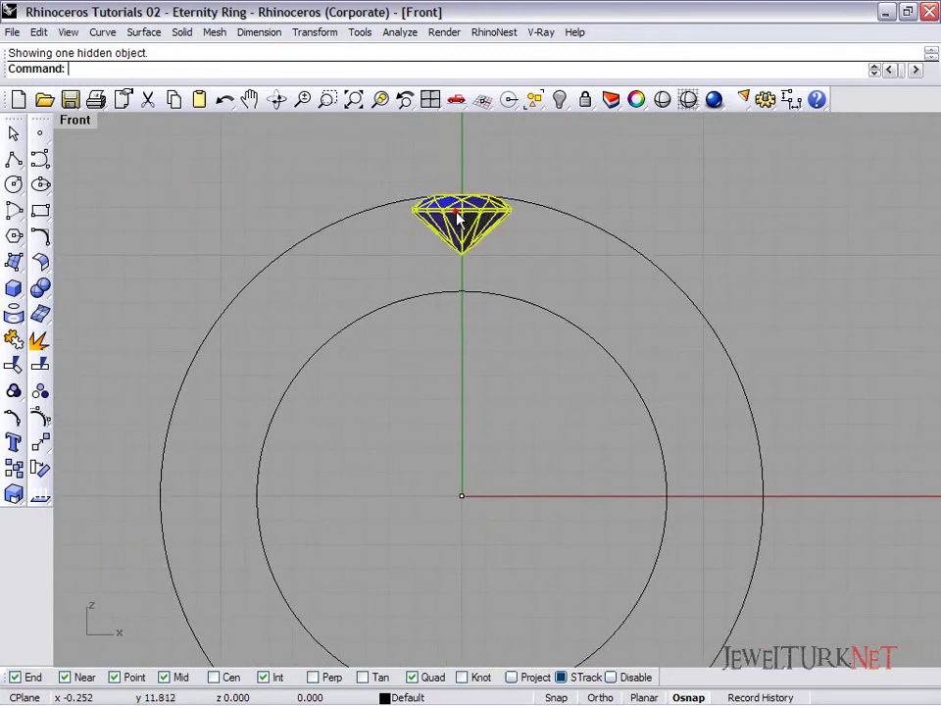
left_click(560, 100)
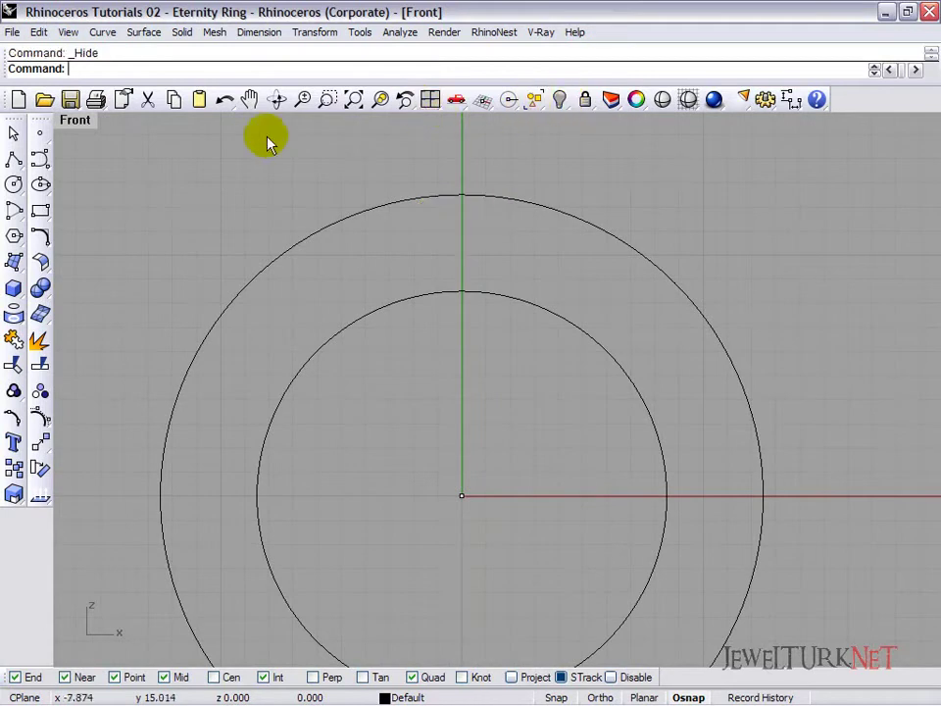
Place a point object on the top quadrant of the outer circle and delete that outer circle
left_click(40, 133)
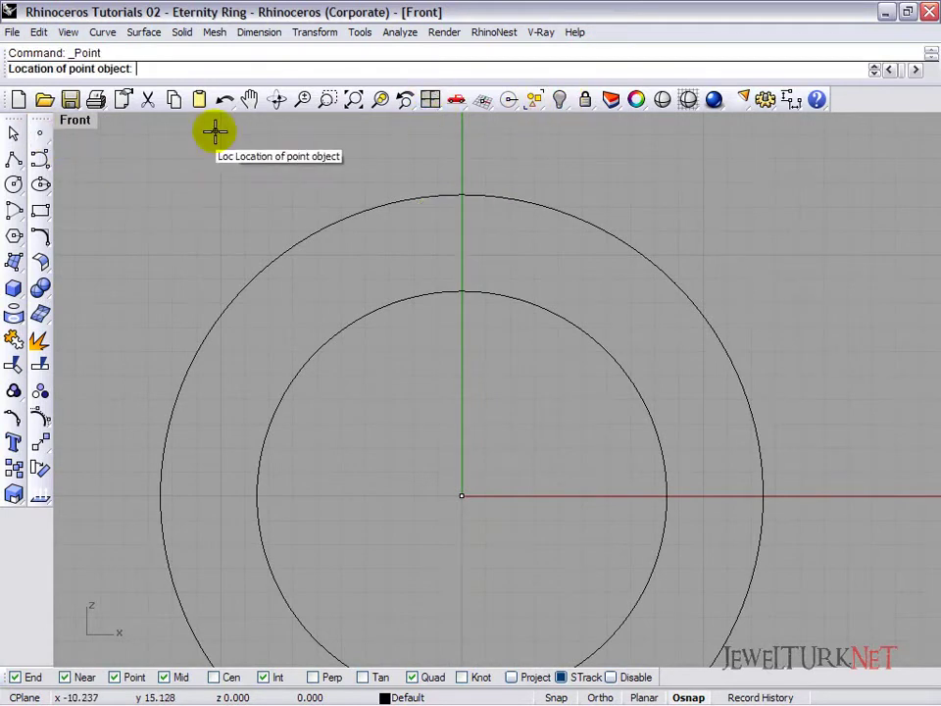
left_click(461, 195)
left_click_drag(521, 238, 520, 239)
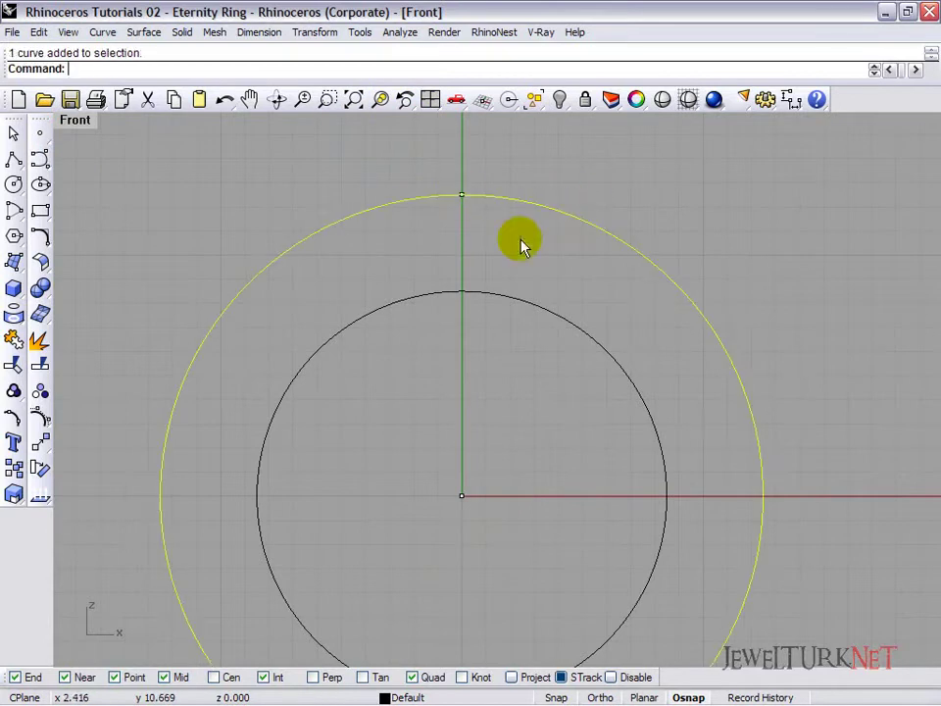
key("Delete")
Draw a horizontal circle with a diameter of 4.1 centred on the upper point in the Perspective view
left_click(433, 101)
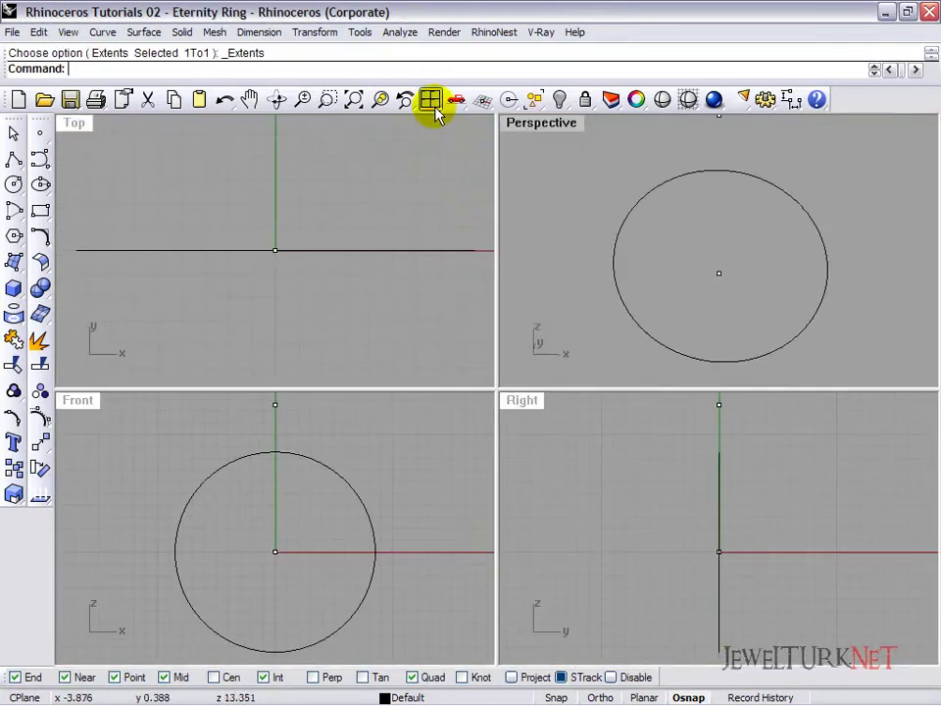
right_click_drag(647, 172, 623, 242)
right_click_drag(664, 198, 667, 224, "shift")
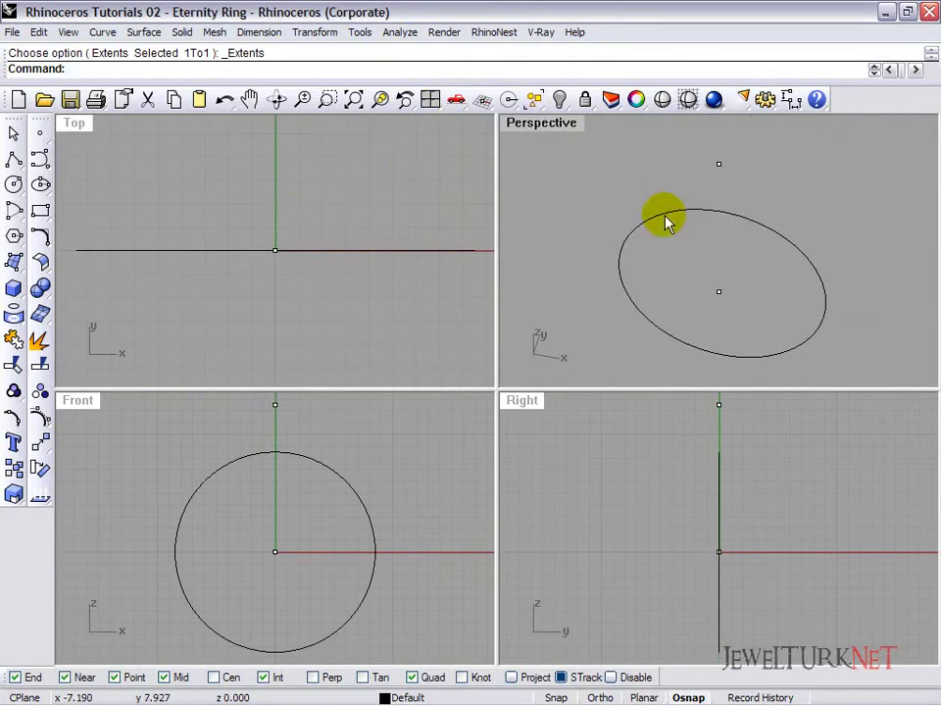
left_click(14, 185)
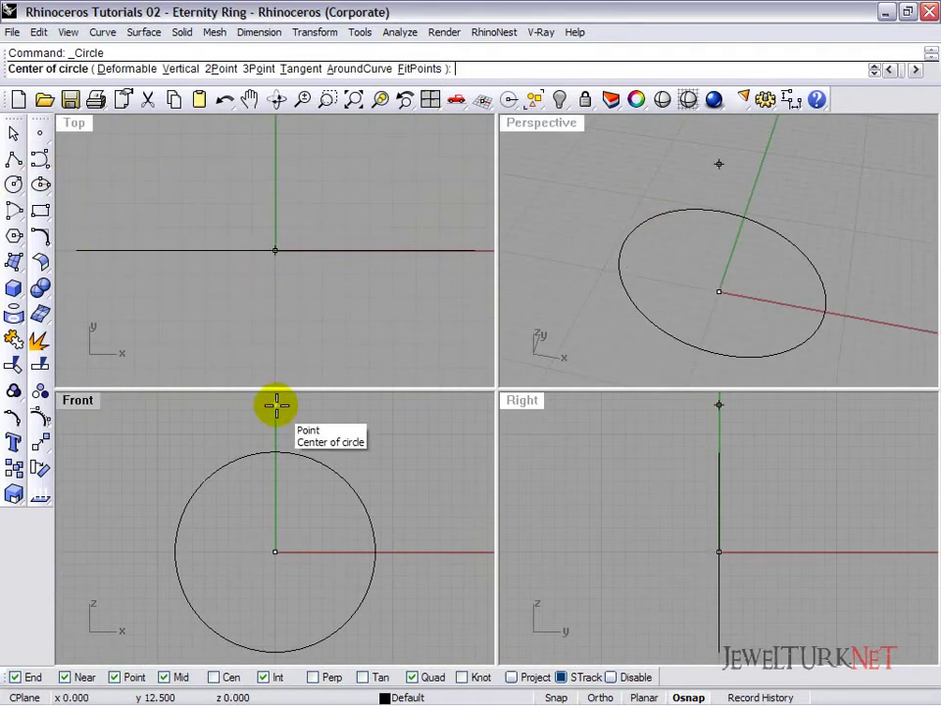
left_click(718, 164)
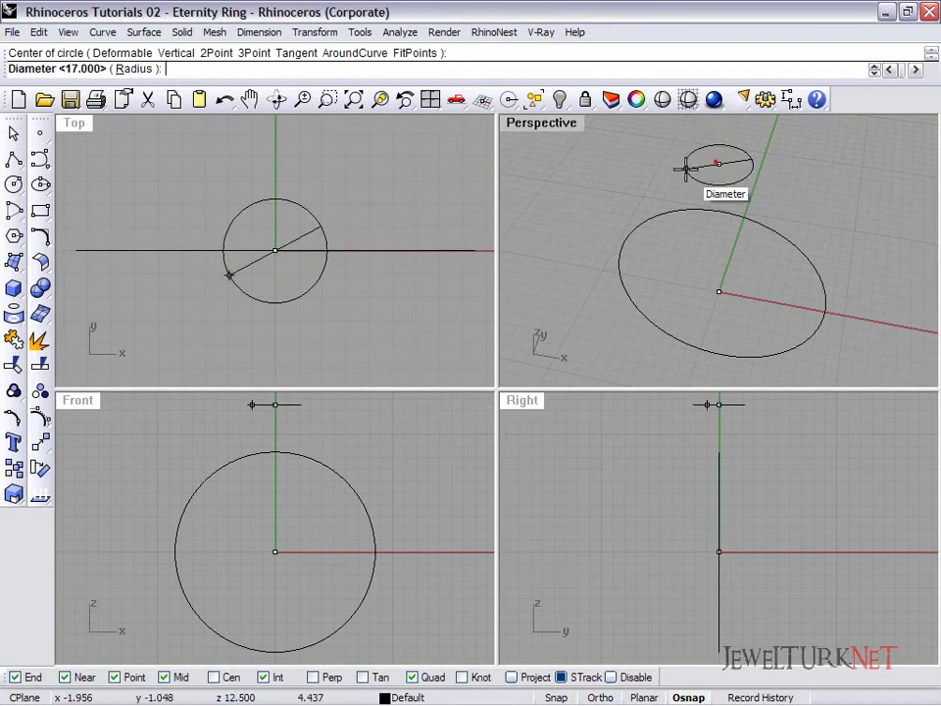
left_click(680, 165)
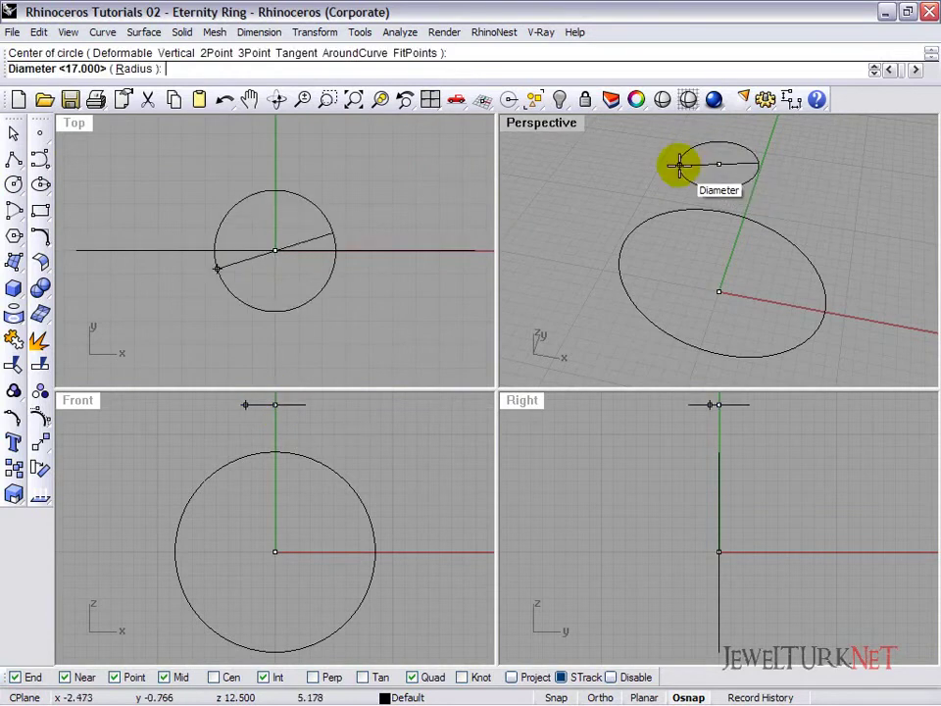
double_click(559, 124)
type("4.1")
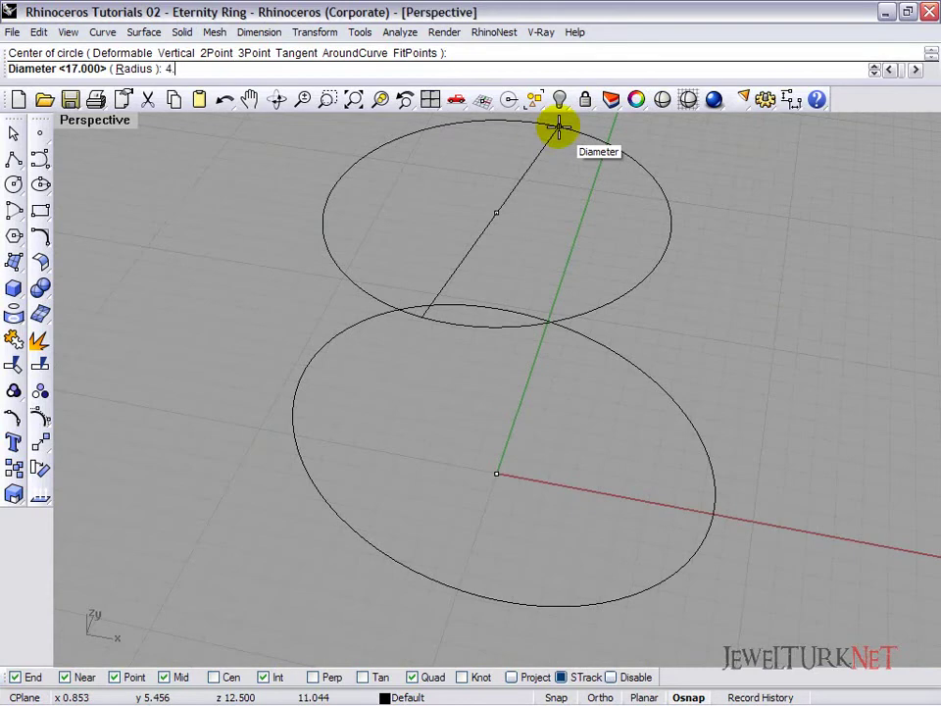
key("Return")
Dimension the small circle's vertical diameter in the Top view and temporarily show the hidden gemstone to compare its outline
left_click(431, 100)
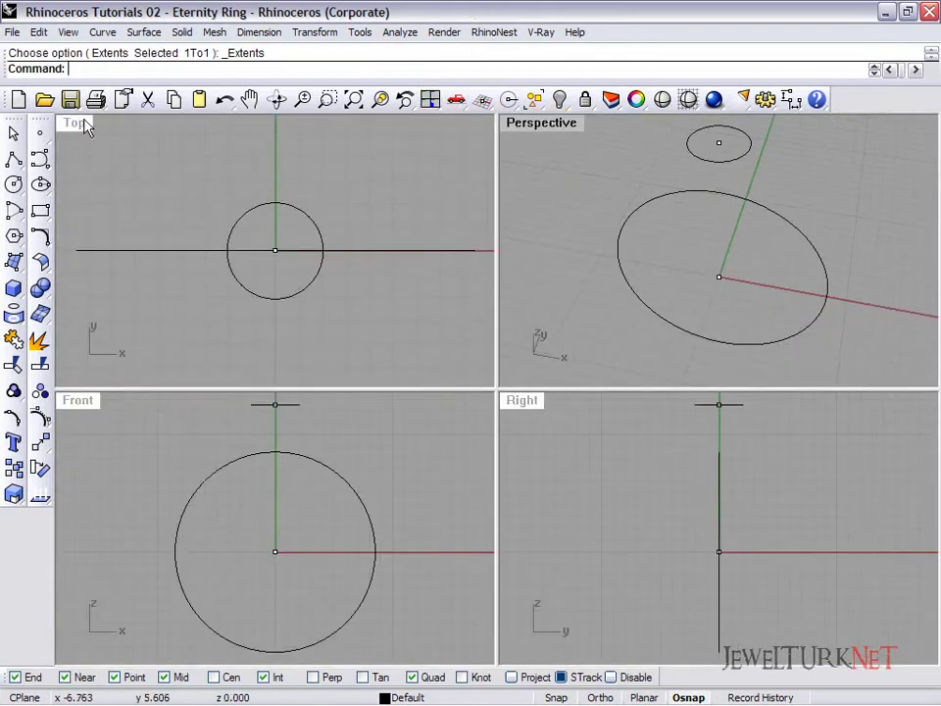
double_click(76, 124)
left_click(791, 99)
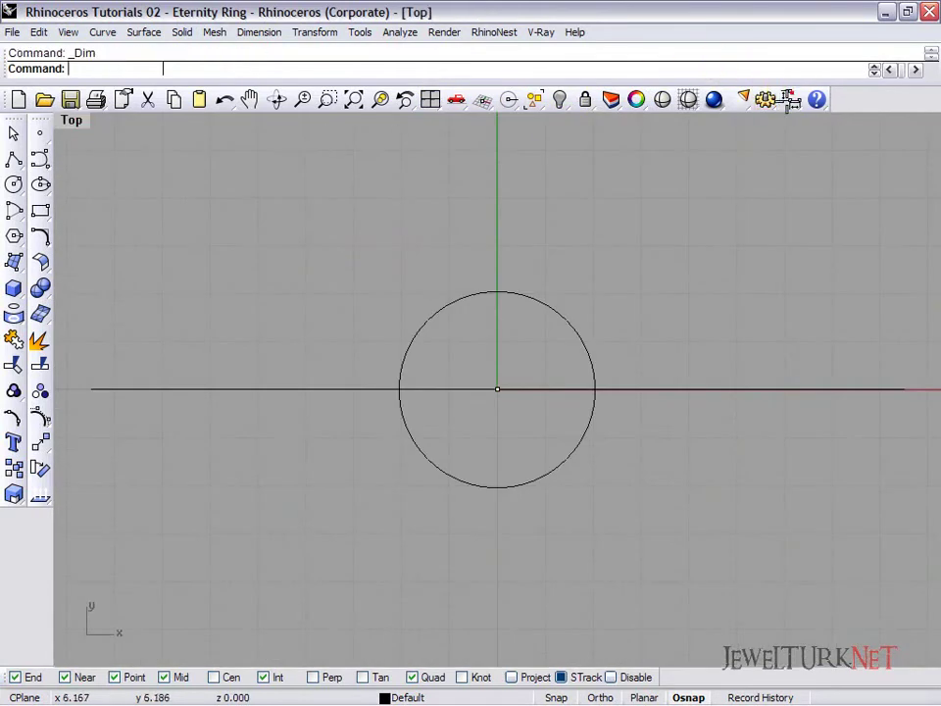
left_click(496, 293)
left_click(497, 487)
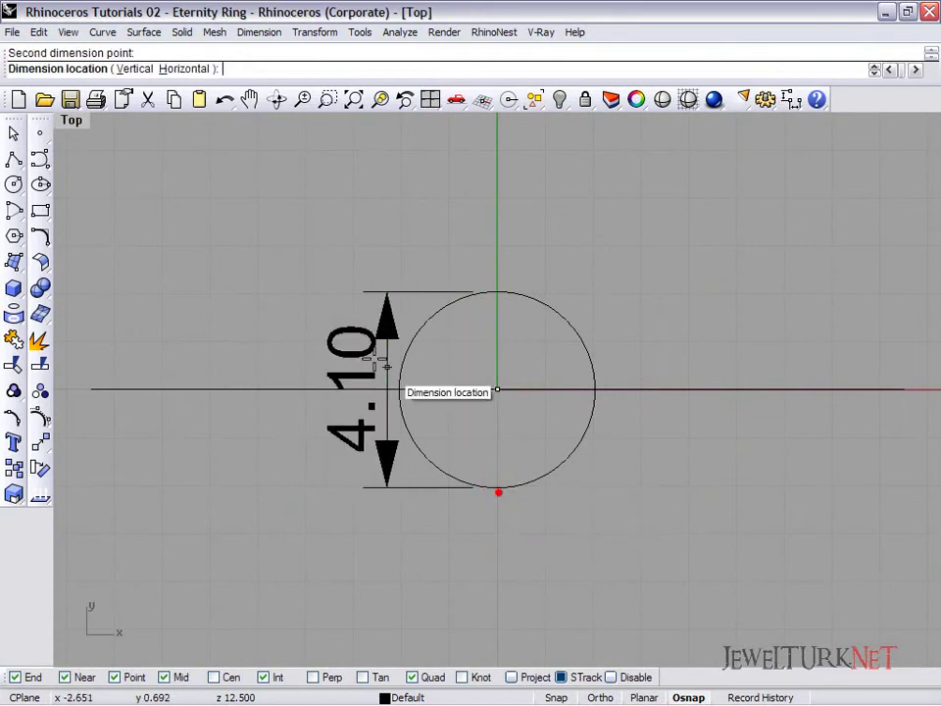
left_click(318, 382)
left_click(560, 99)
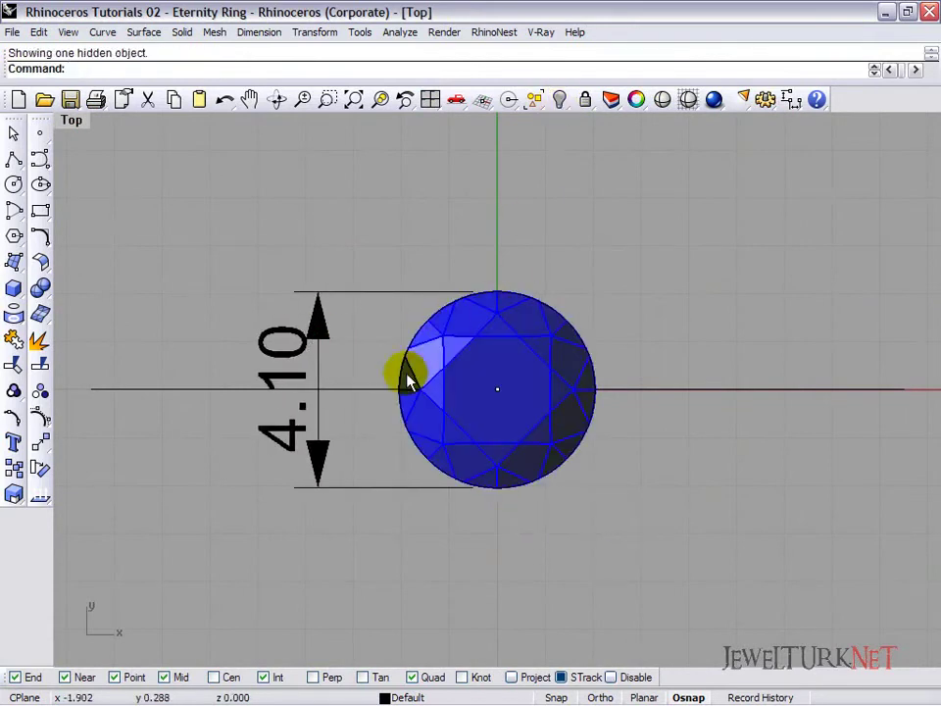
key("ctrl+z")
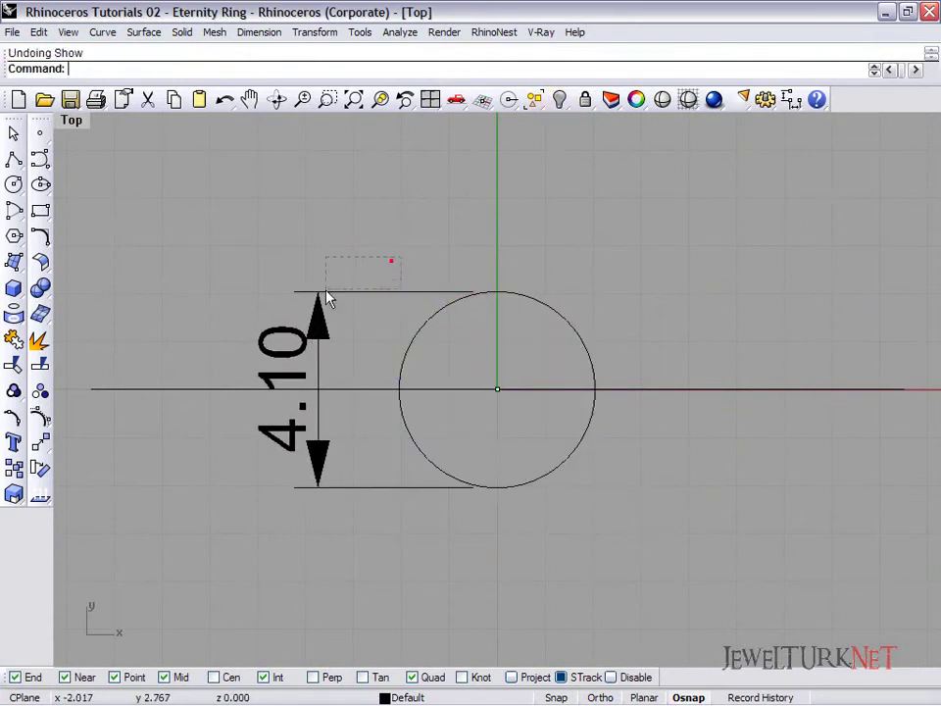
Delete the 4.10 diameter dimension beside the circle
left_click(326, 294)
key("Delete")
Offset the gemstone circle 0.2 inward in the Top view and delete the original circle
left_click_drag(597, 278, 448, 334)
left_click_drag(39, 236, 222, 256)
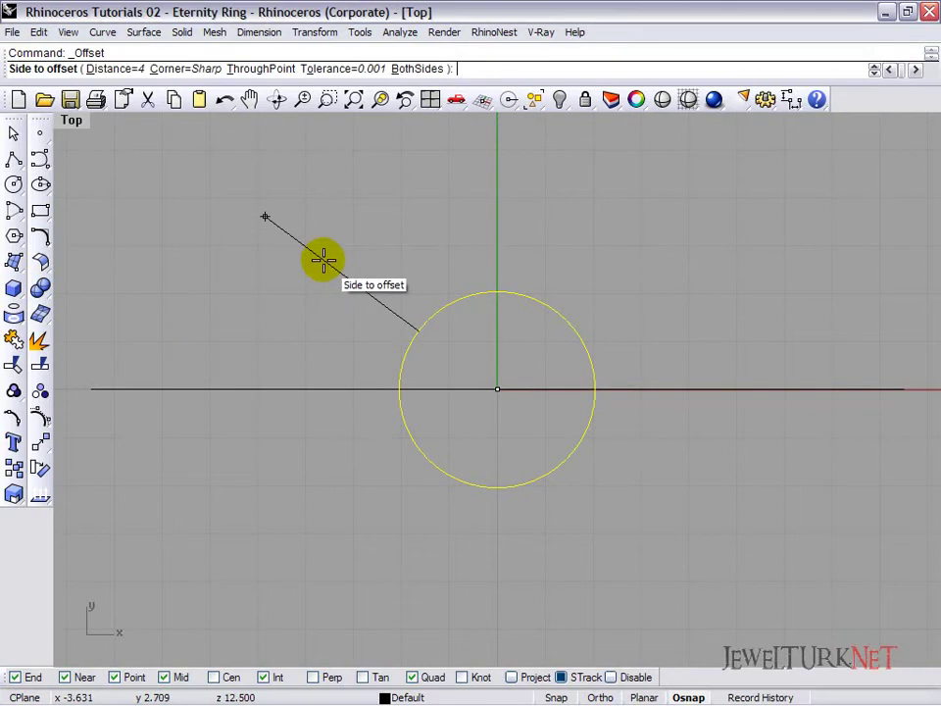
type("0.2")
key("Return")
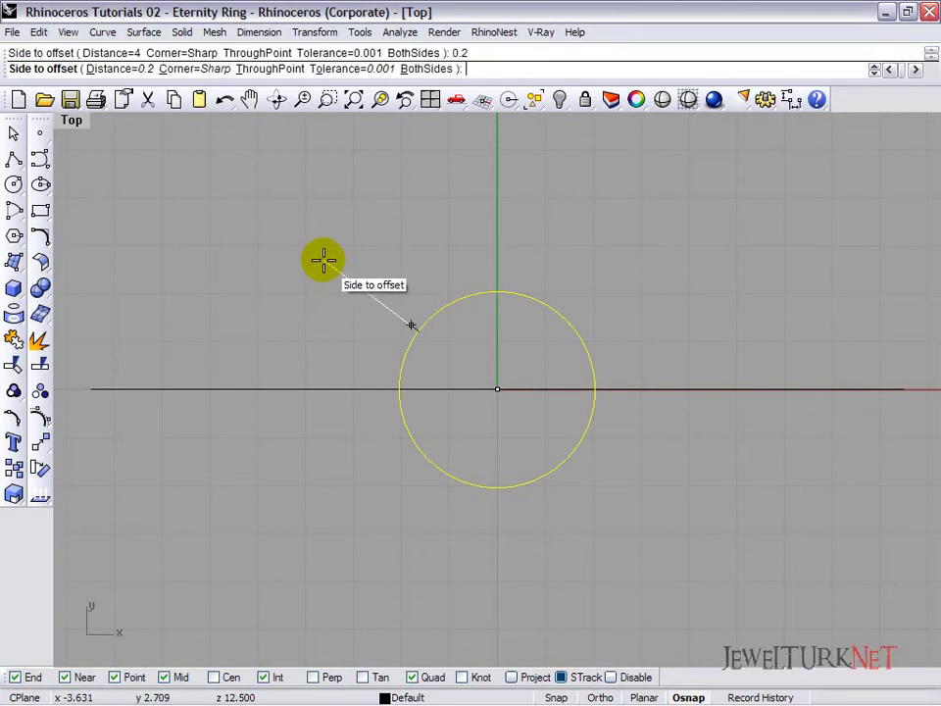
scroll(487, 337, "up", 2)
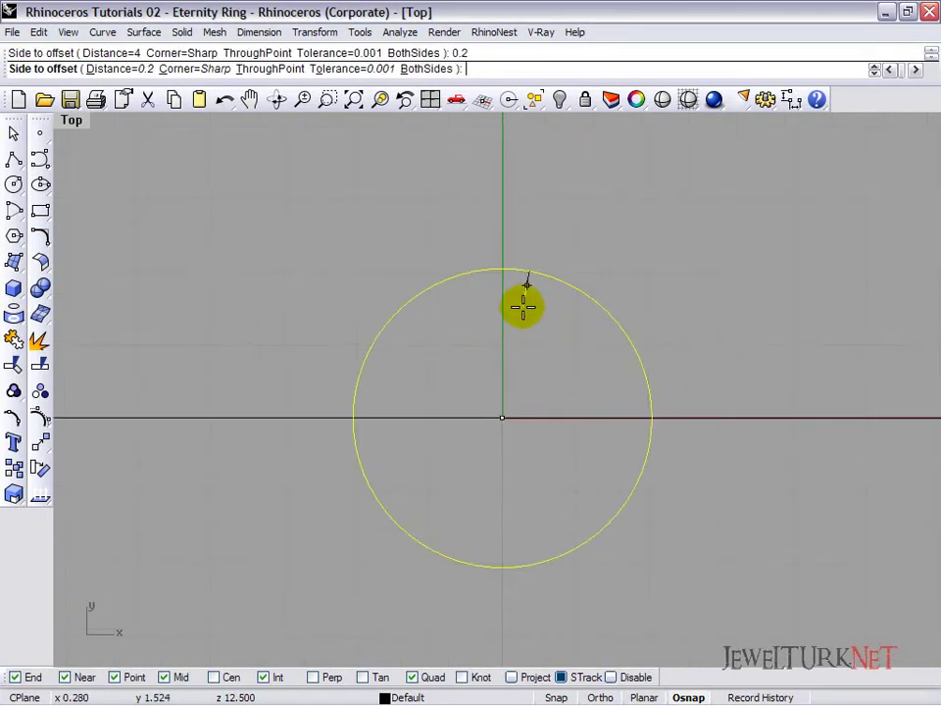
left_click(524, 311)
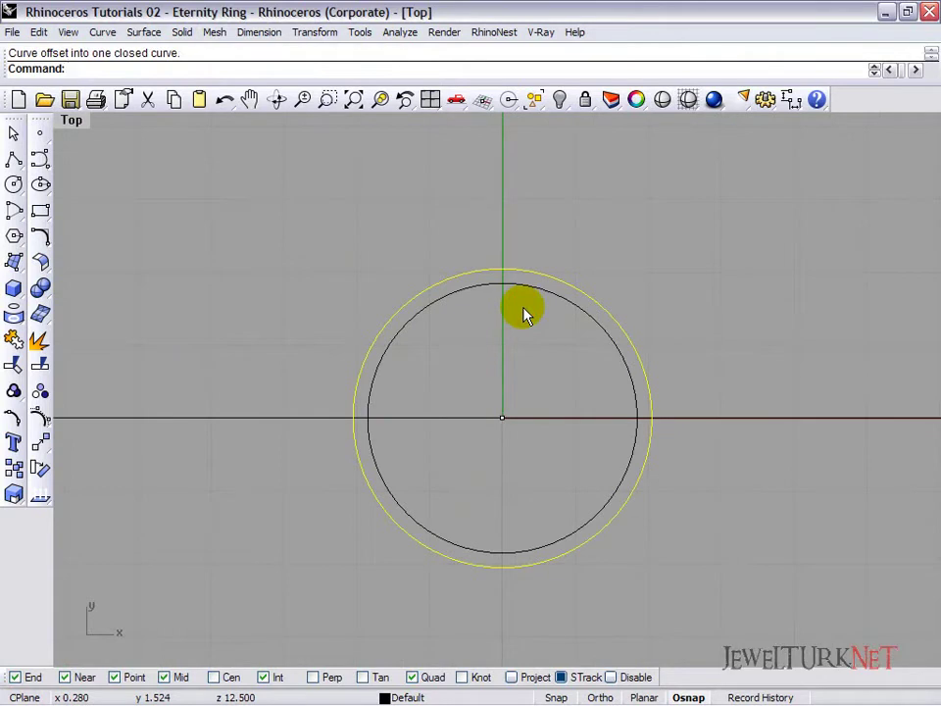
key("Delete")
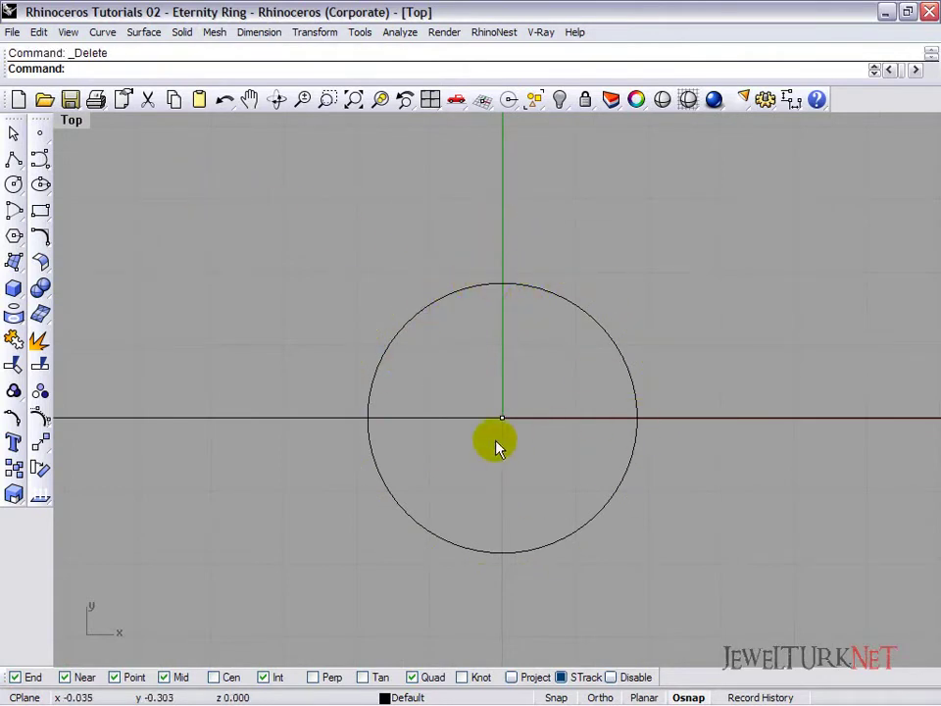
Draw a circle by diameter, 1.3 across, upward from the top quadrant of the offset circle
left_click(14, 189)
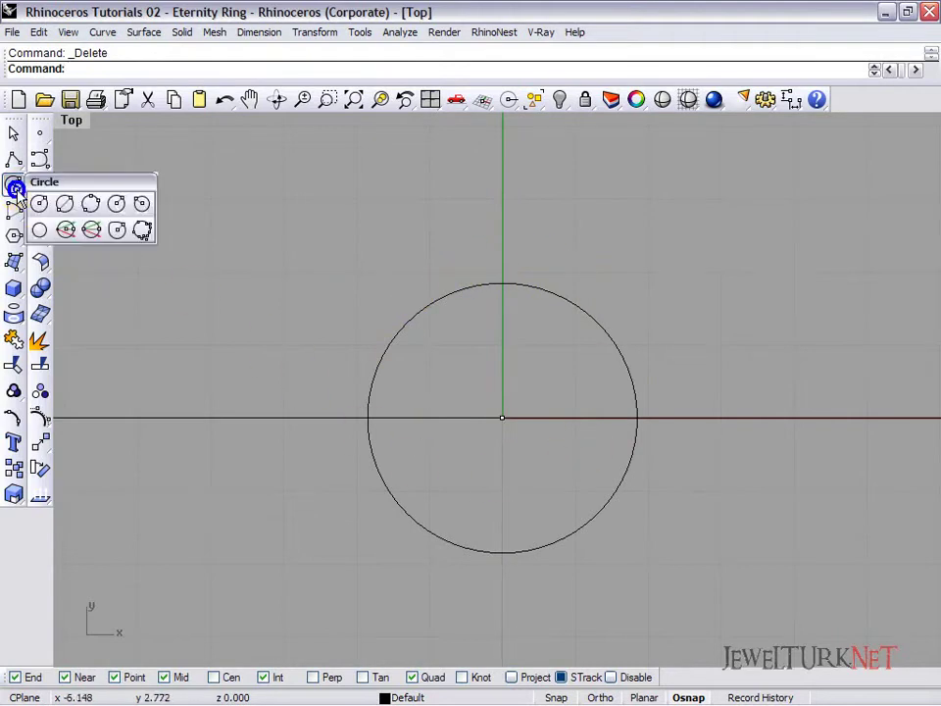
left_click(65, 204)
left_click(497, 282)
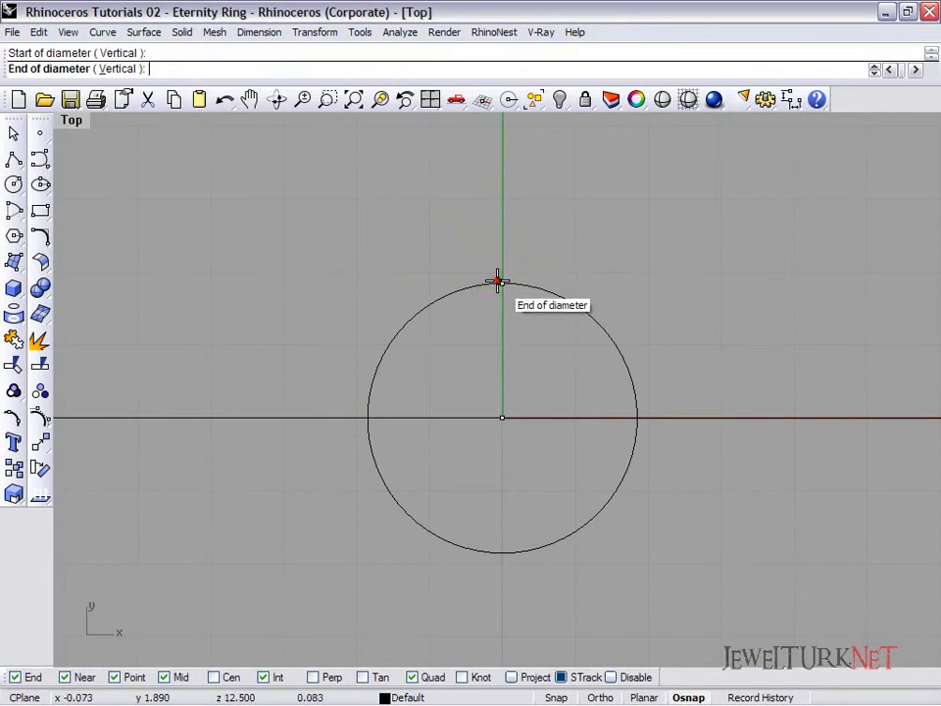
left_click(497, 282)
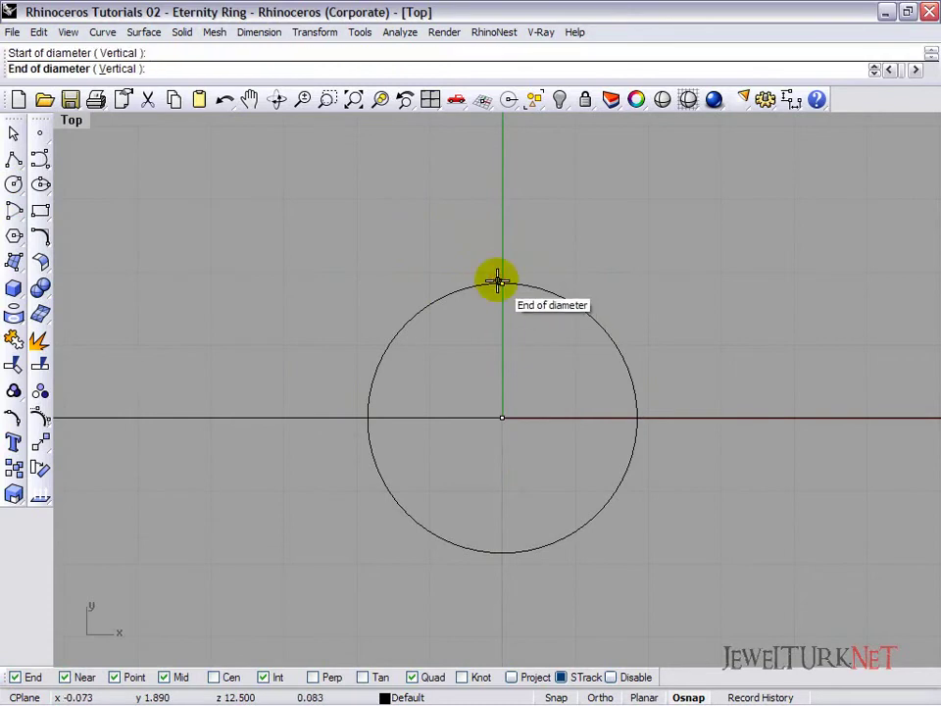
type("1")
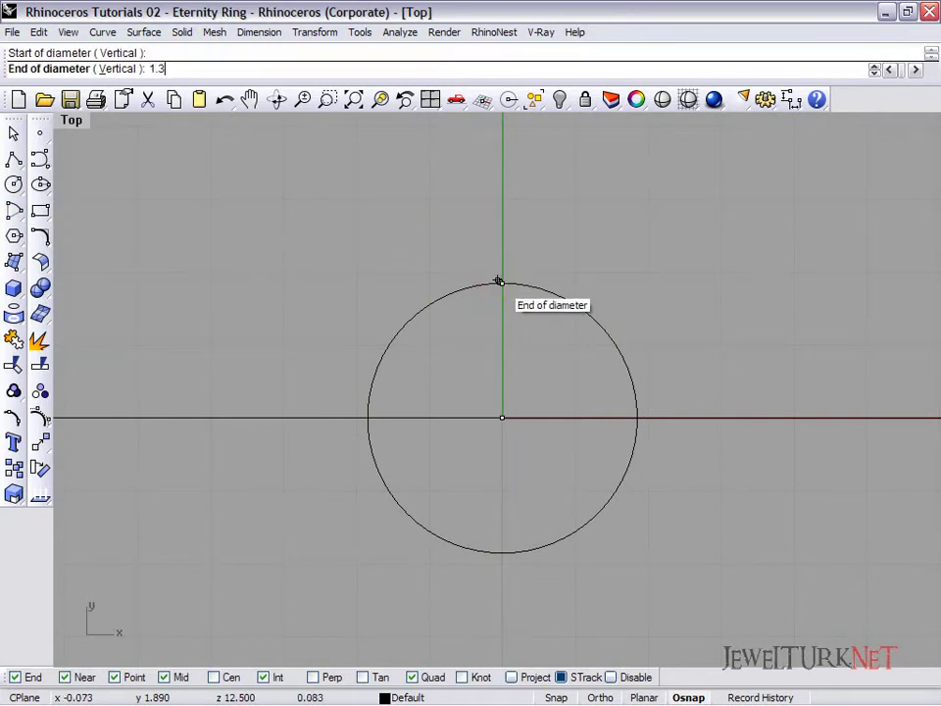
type(".3")
key("Return")
left_click(498, 237)
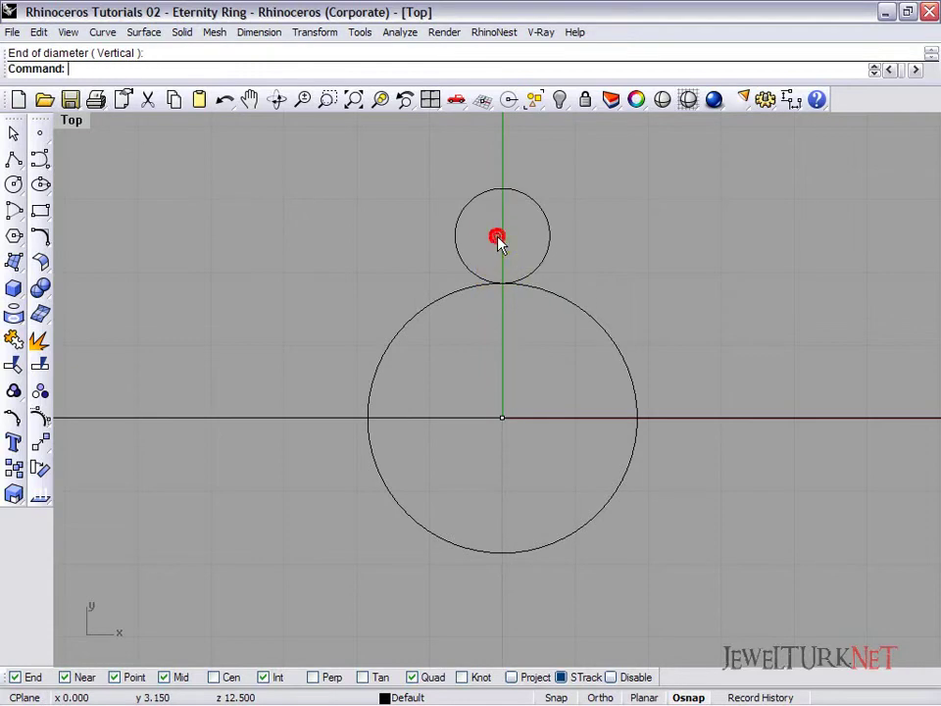
Place a point object at the centre of the 1.3 circle, enabling the Cen snap only for this placement
left_click(214, 677)
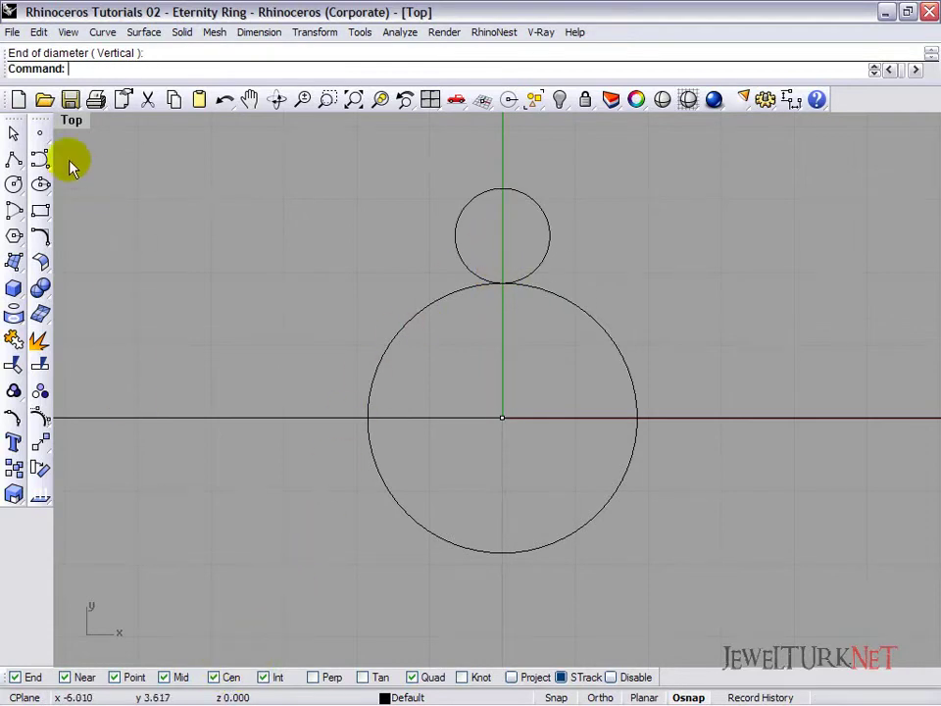
left_click(39, 132)
scroll(484, 238, "up", 1)
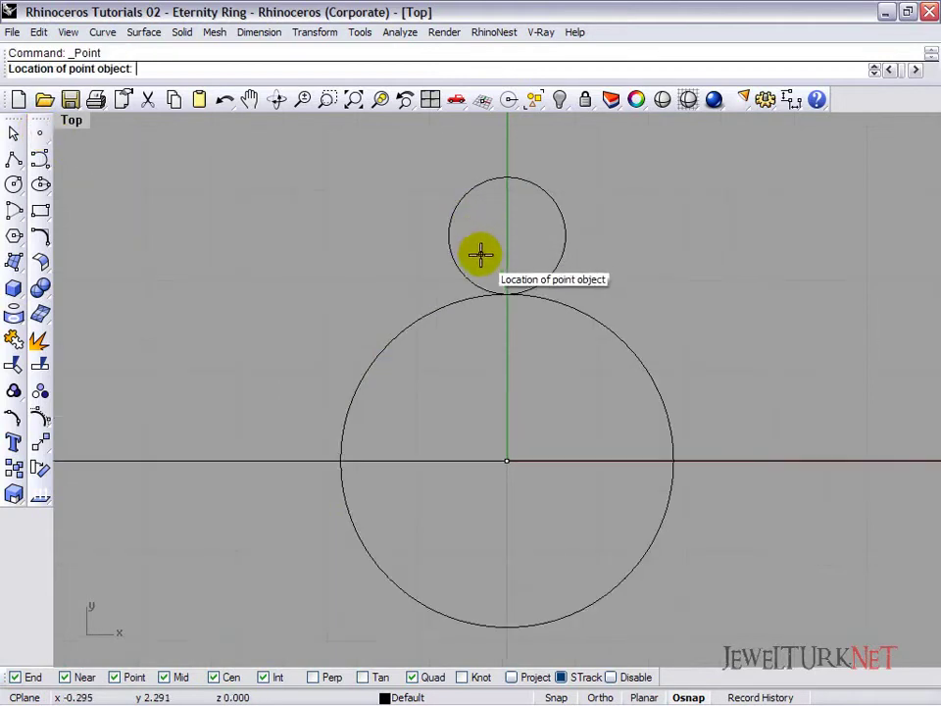
left_click(467, 255)
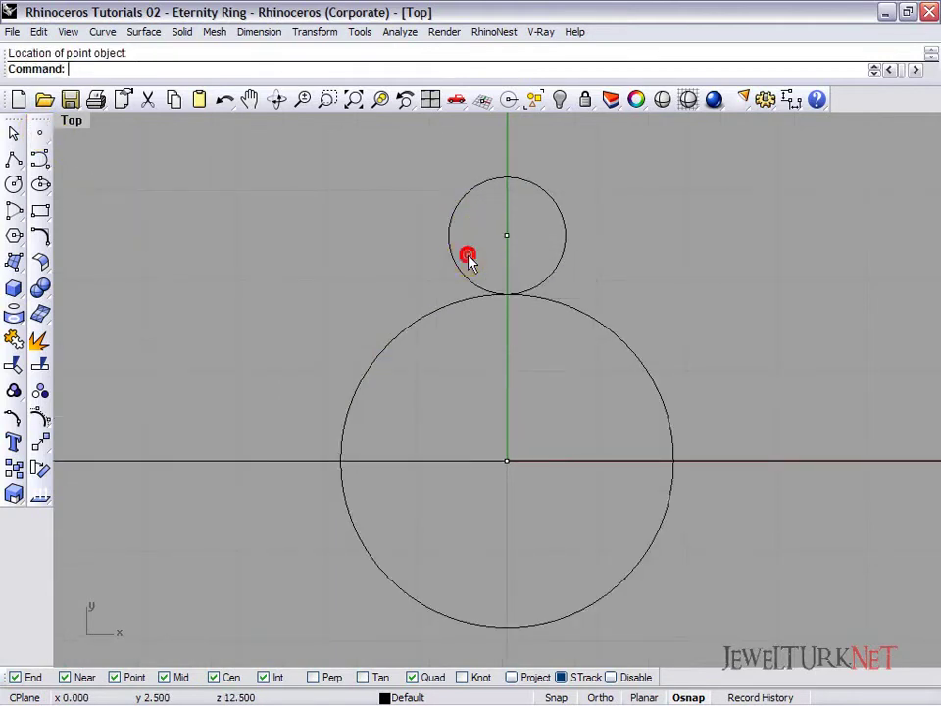
left_click(221, 677)
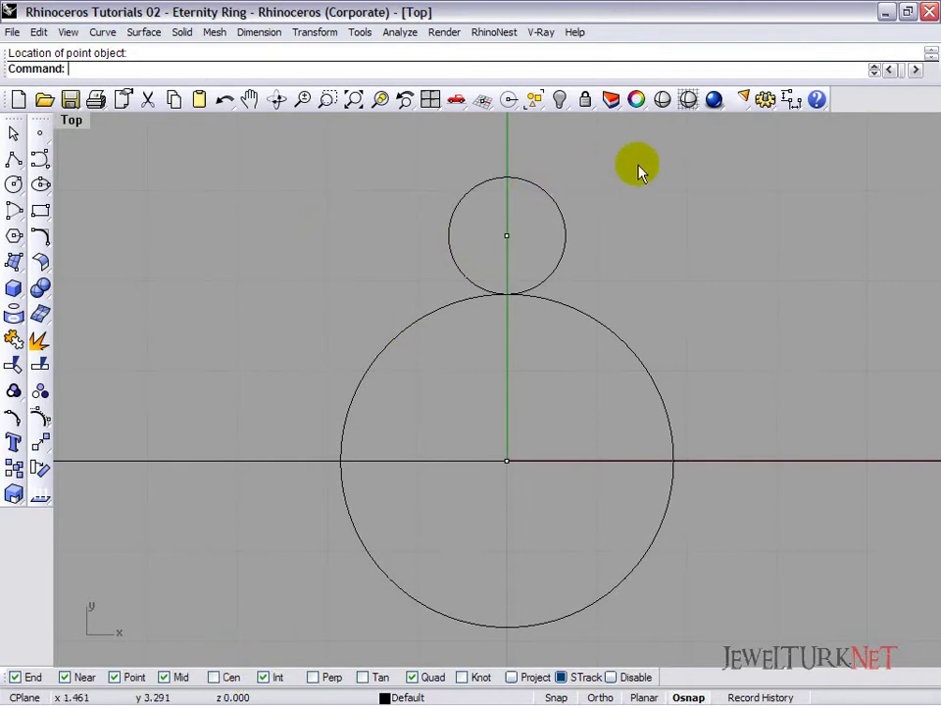
Rotate the small circle and its centre point by 45 degrees about the centre of the larger circle
left_click_drag(605, 186, 409, 268)
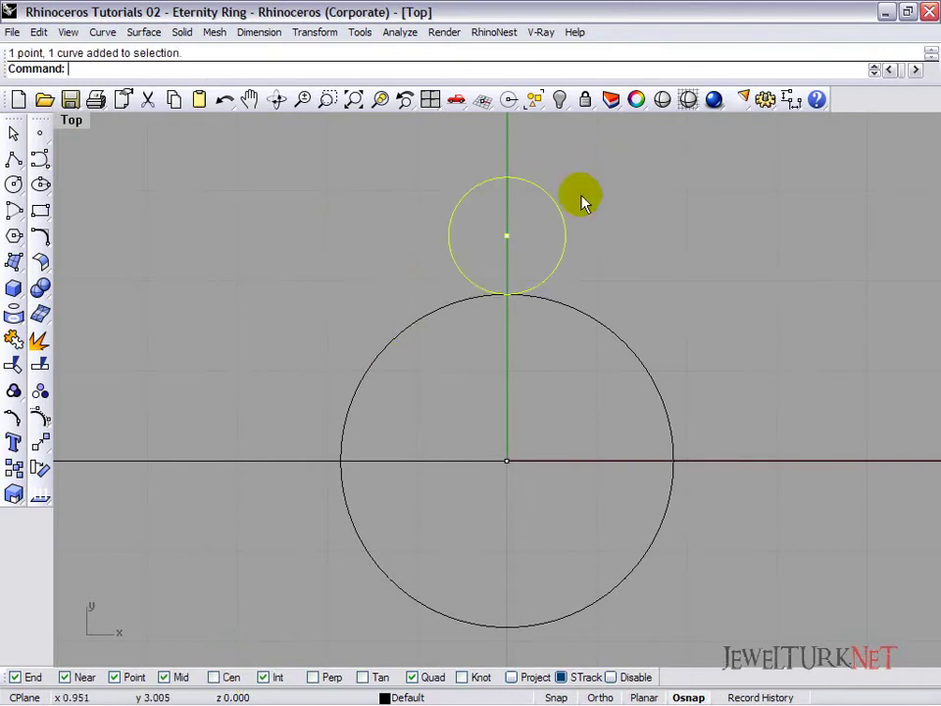
left_click(39, 470)
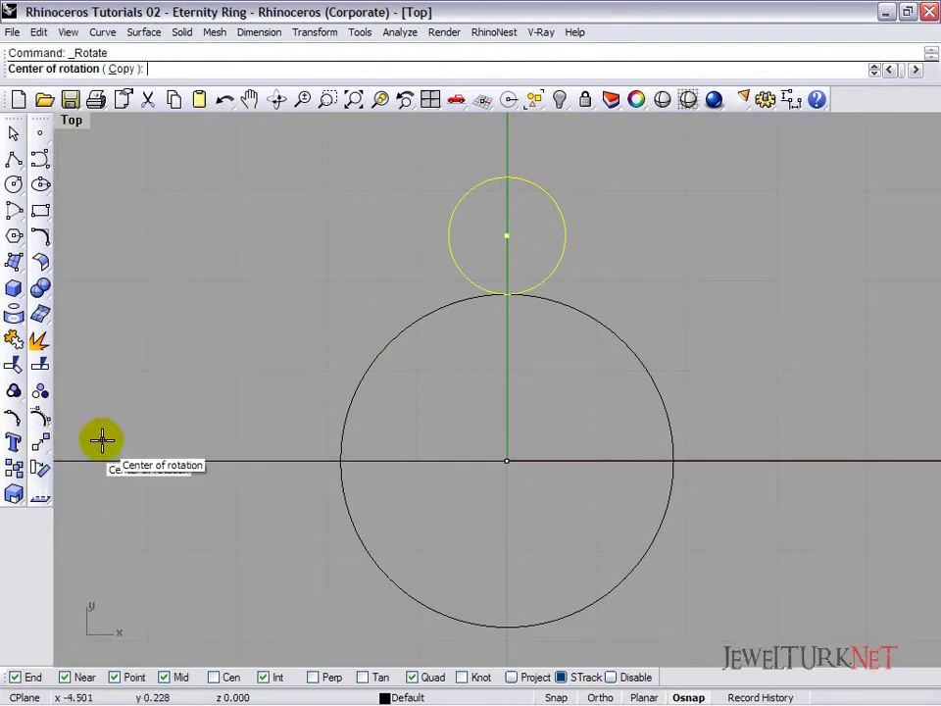
left_click(508, 468)
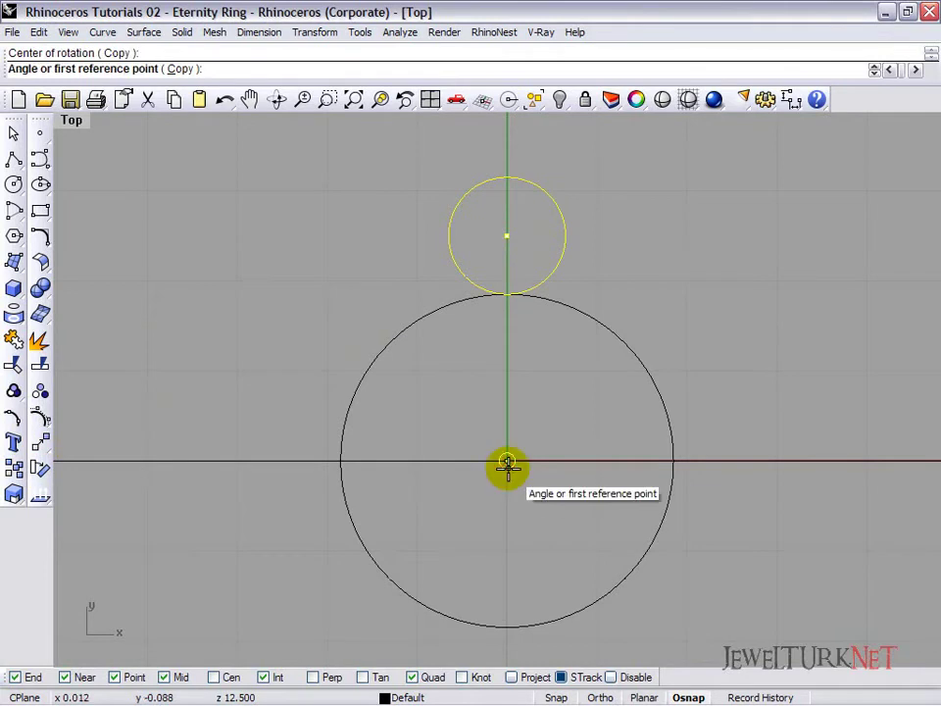
type("45")
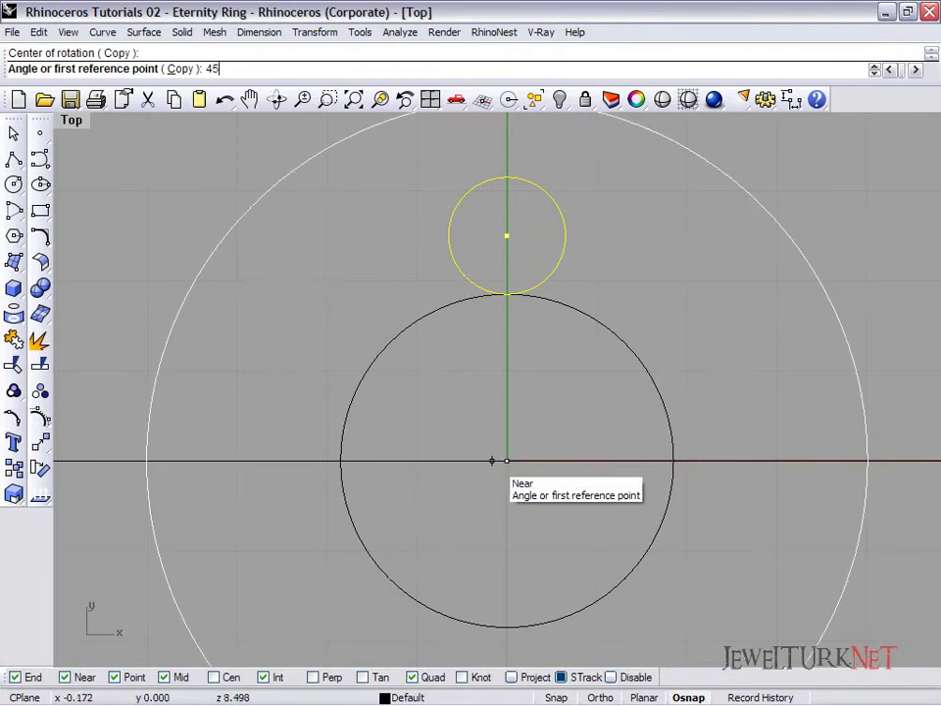
key("Return")
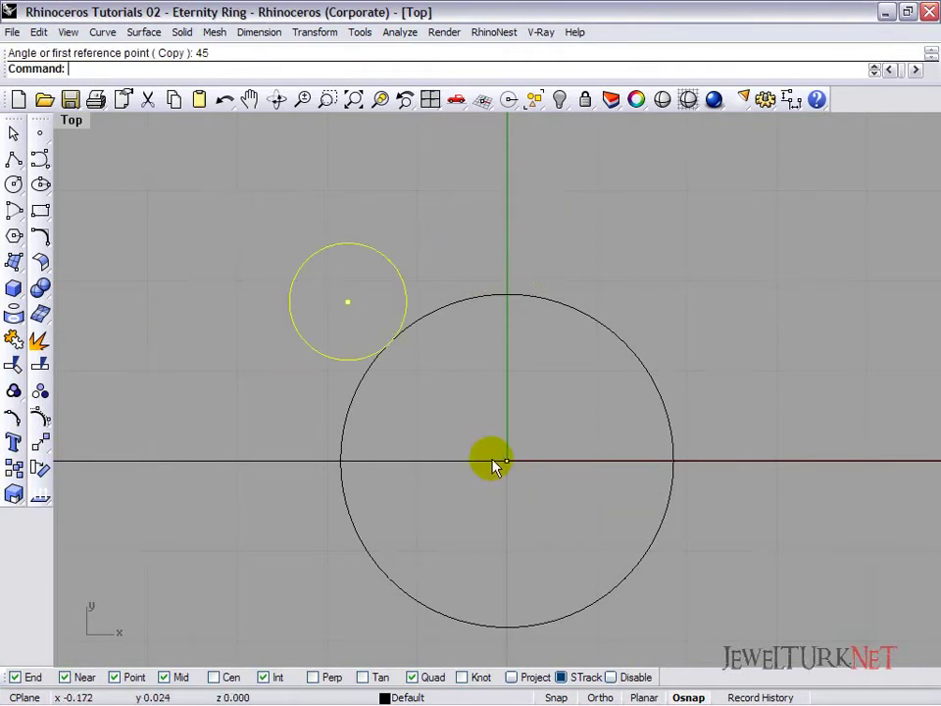
Draw a straight polyline in the Perspective view from the small circle's centre point to the point at the origin
left_click(429, 99)
double_click(525, 125)
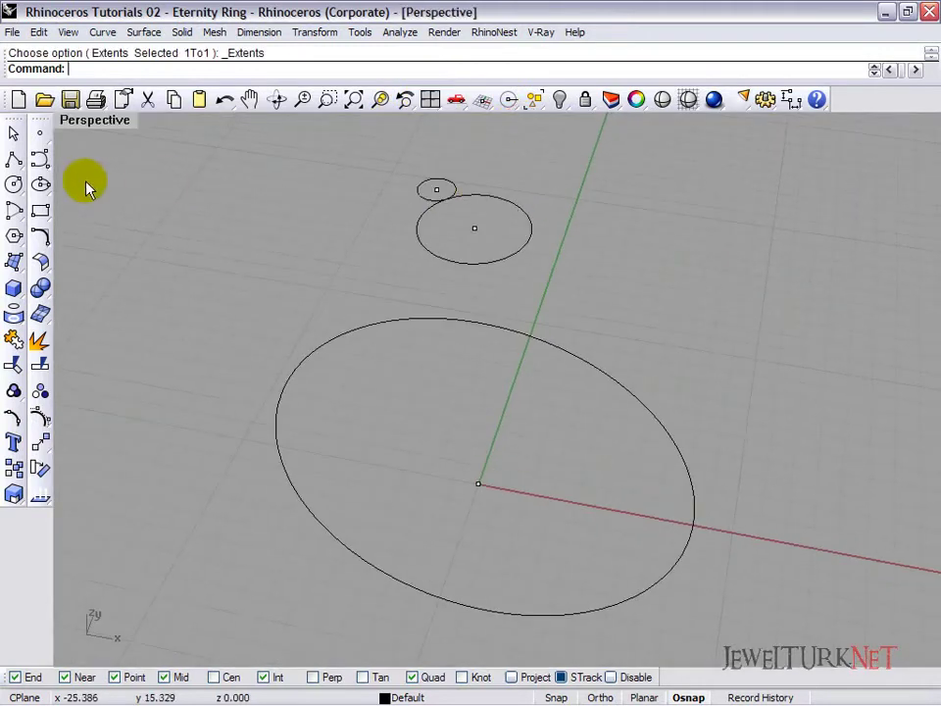
left_click(13, 158)
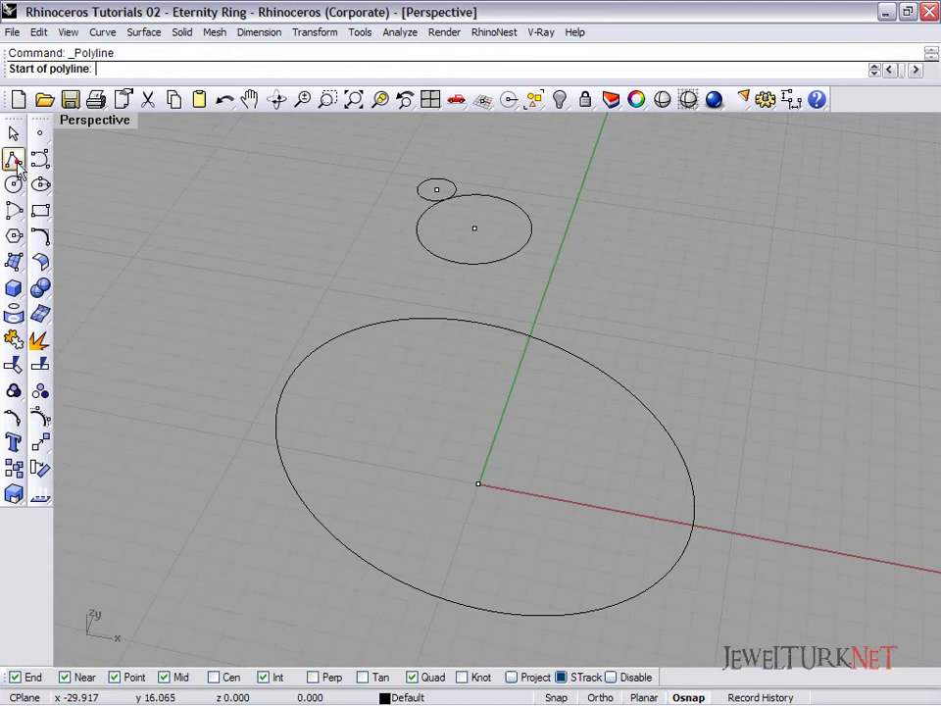
left_click(434, 188)
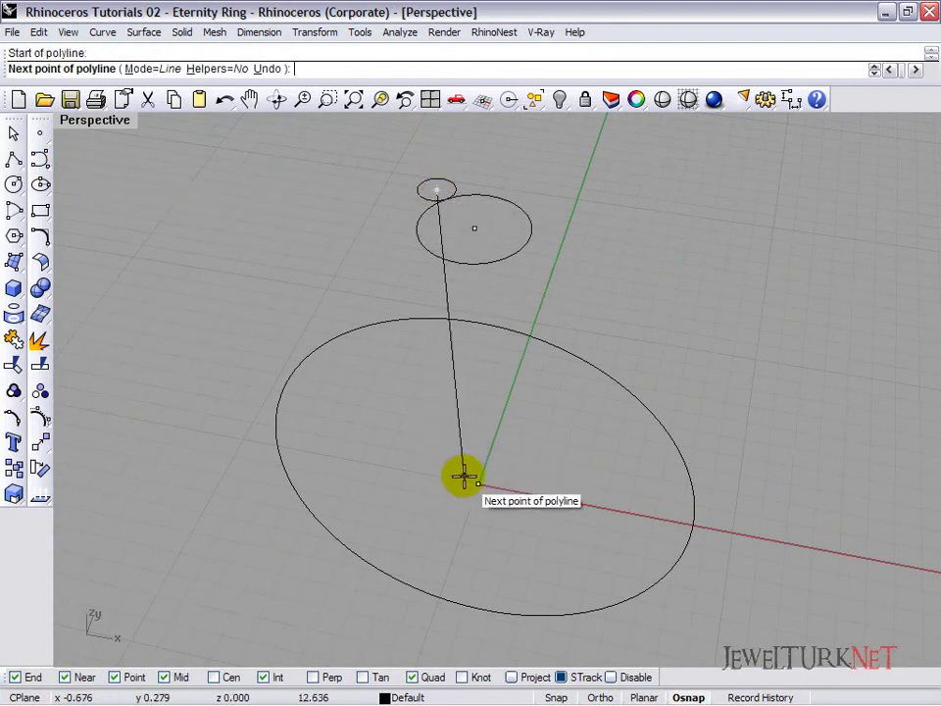
left_click(476, 481)
key("Return")
right_click_drag(406, 362, 452, 373)
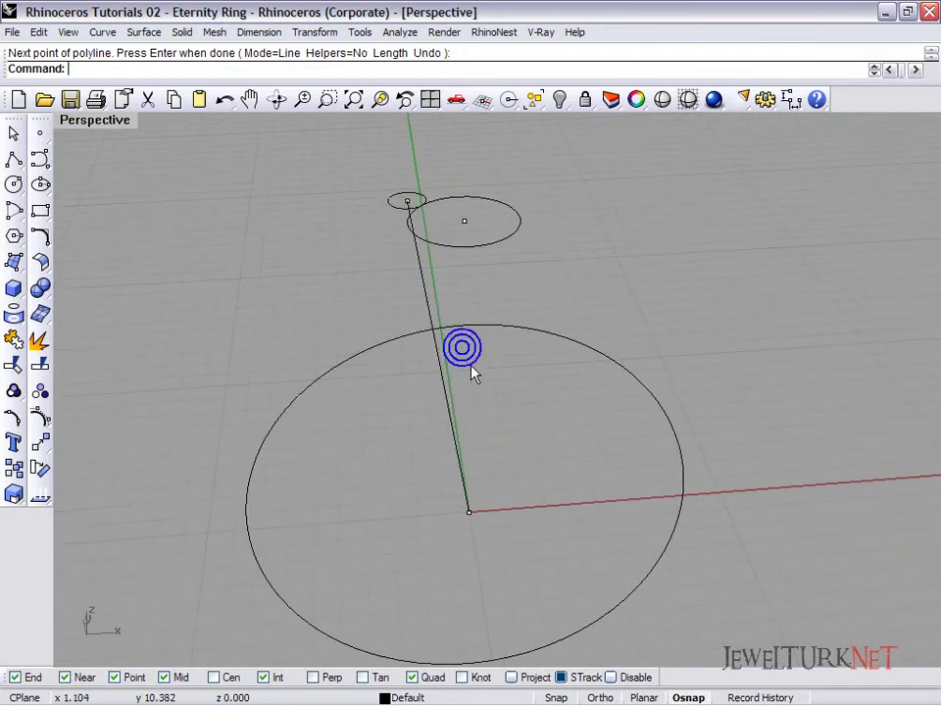
Sweep the small circle along the line with Sweep 1 Rail, using the Freeform style and the Do not simplify option
left_click_drag(470, 373, 403, 414)
left_click(27, 316)
left_click(14, 261)
left_click_drag(49, 262, 114, 274)
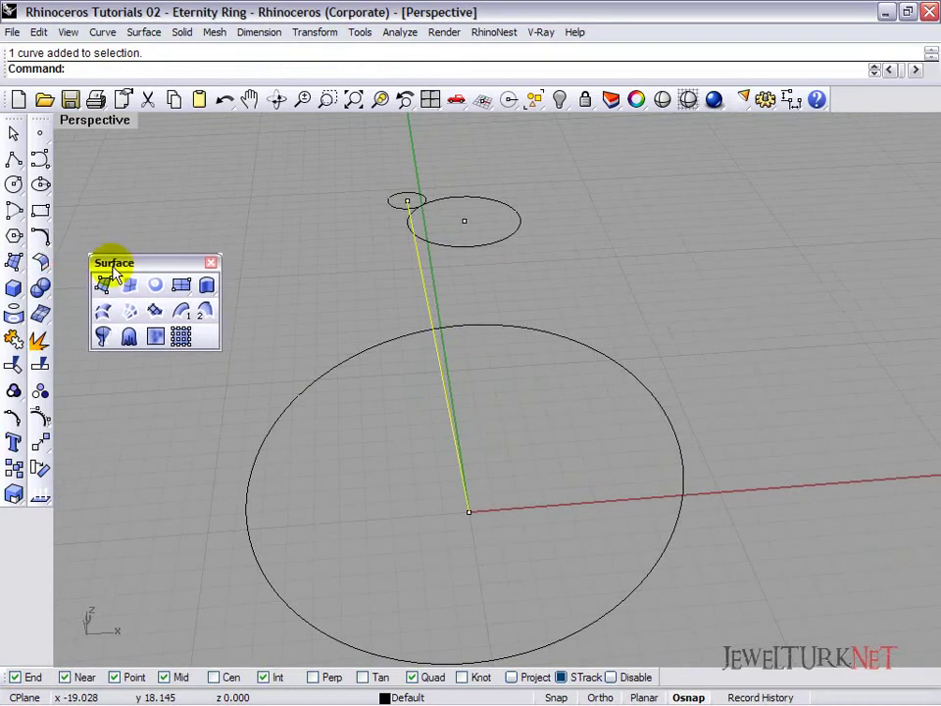
left_click(182, 312)
left_click(390, 209)
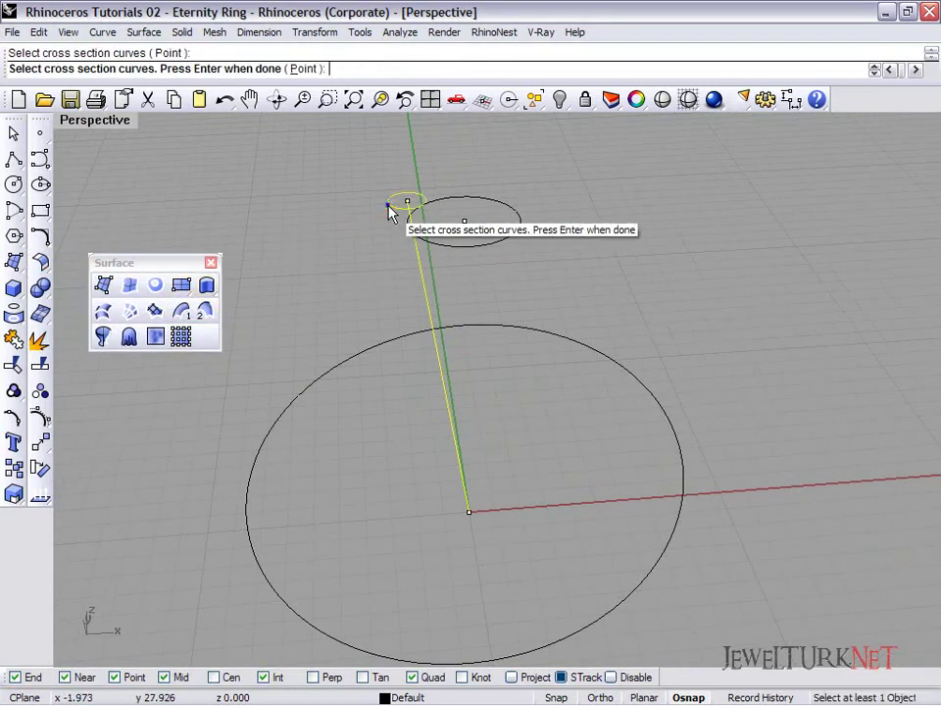
right_click(386, 206)
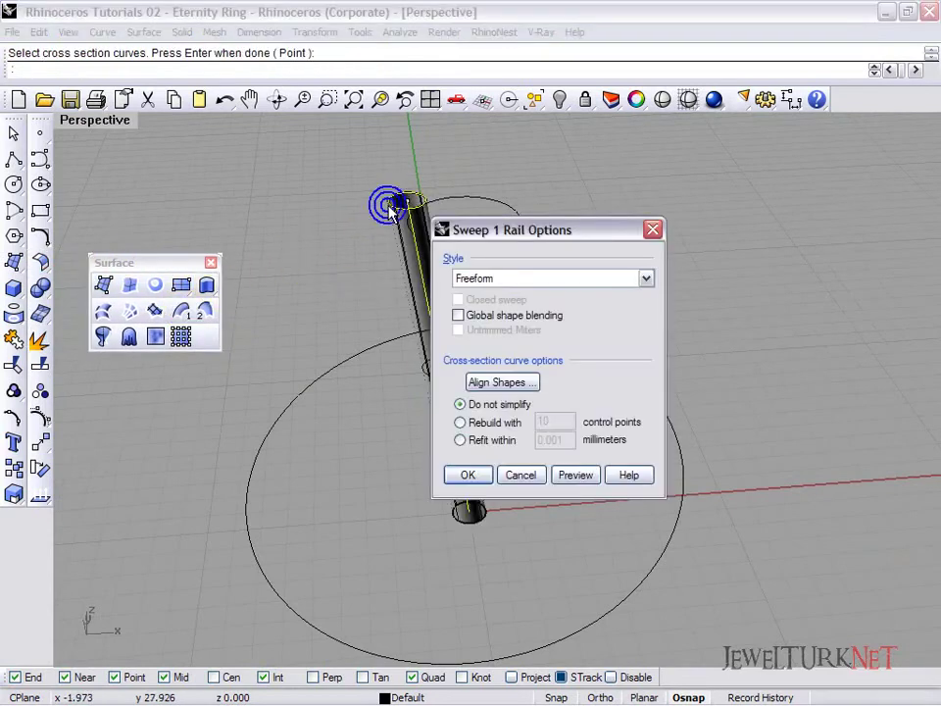
left_click(467, 474)
right_click_drag(452, 473, 289, 329)
left_click(211, 263)
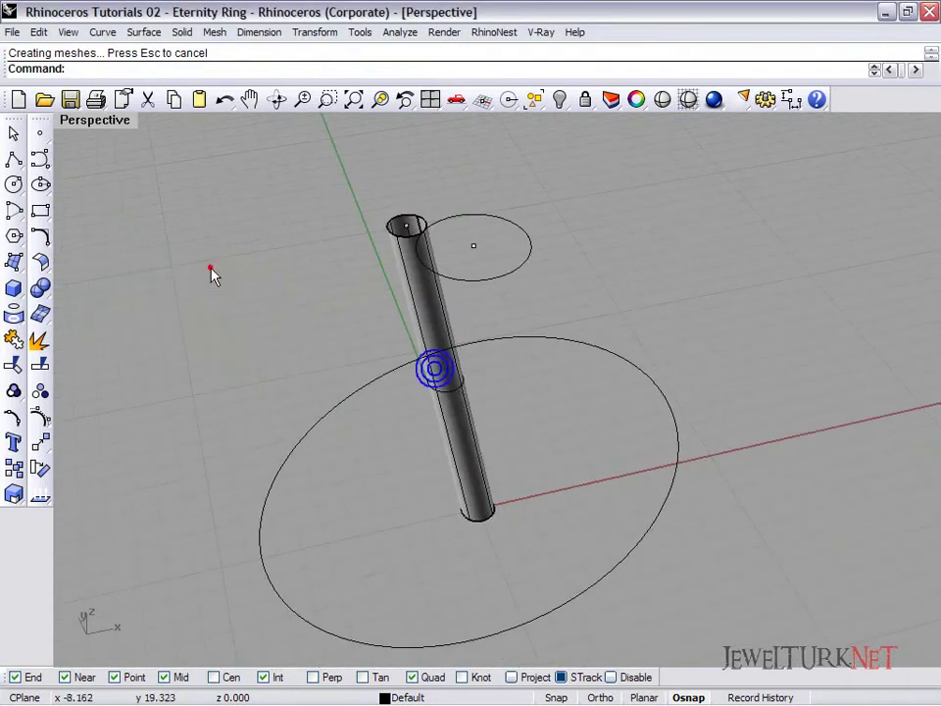
Cap the open planar ends of the swept tube to make it a closed solid
left_click(41, 287)
left_click_drag(63, 286, 134, 253)
left_click(431, 302)
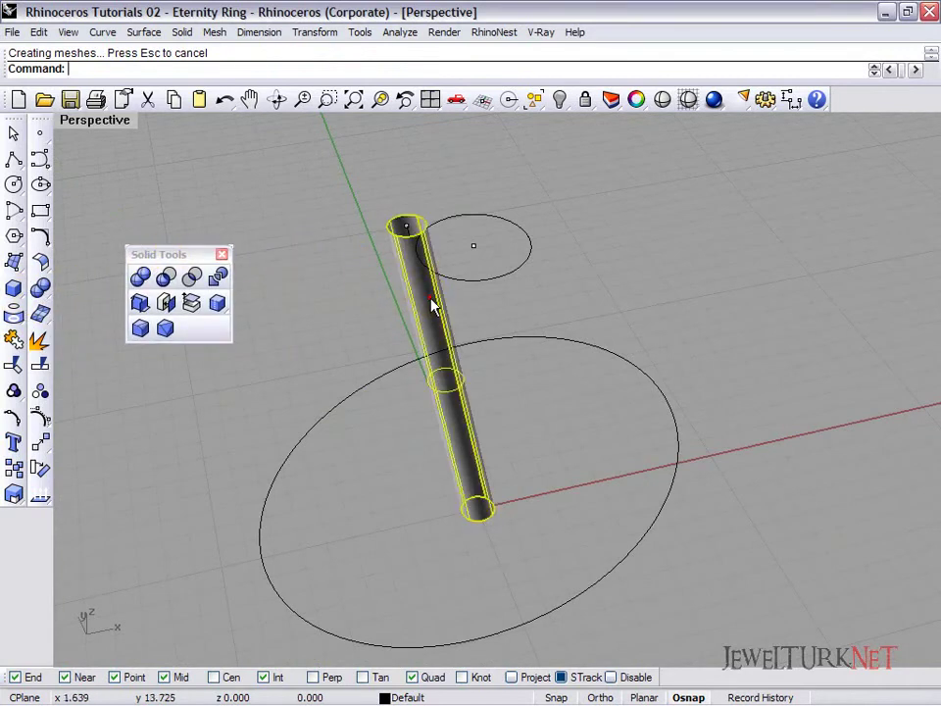
left_click(168, 305)
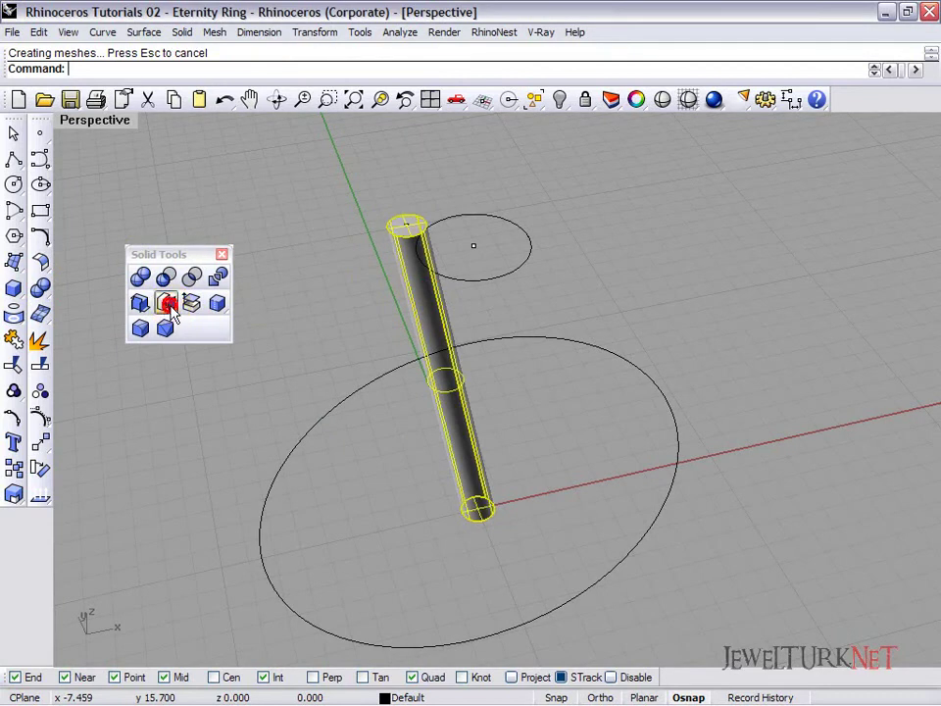
right_click_drag(347, 353, 395, 369)
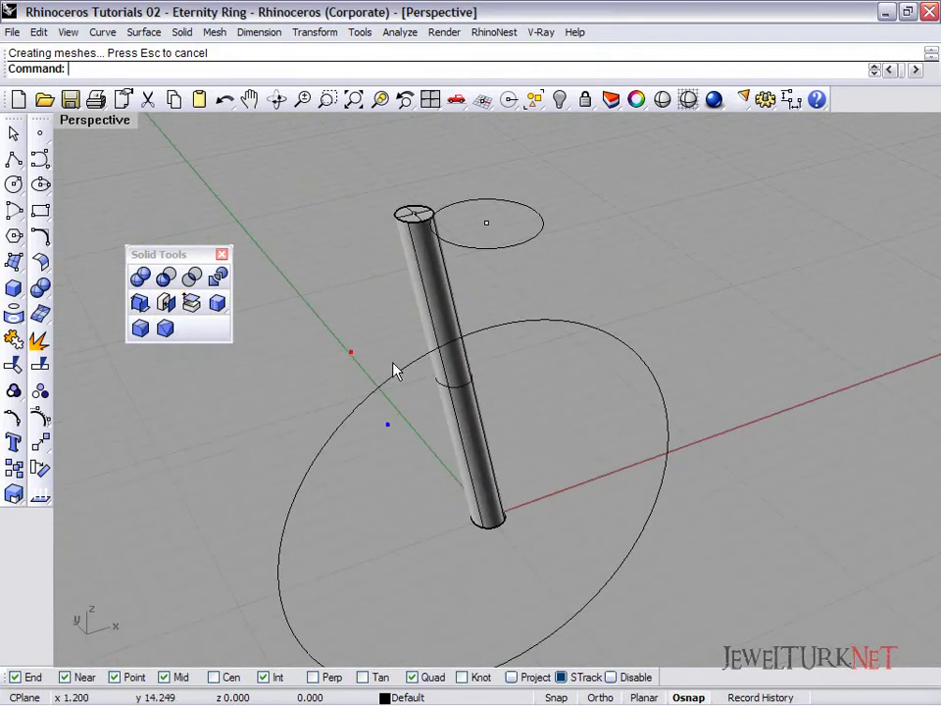
left_click(222, 257)
Turn on grid snap and polar-array the capped prong about the origin in the Top view, with 4 items over 360 degrees
key("F9")
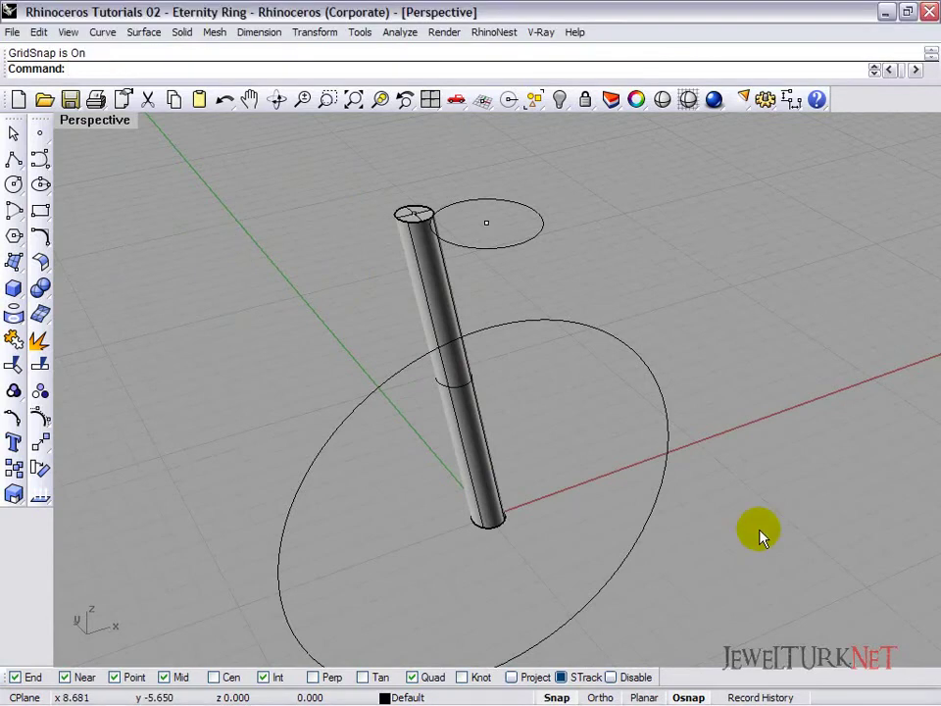
right_click_drag(743, 529, 542, 425)
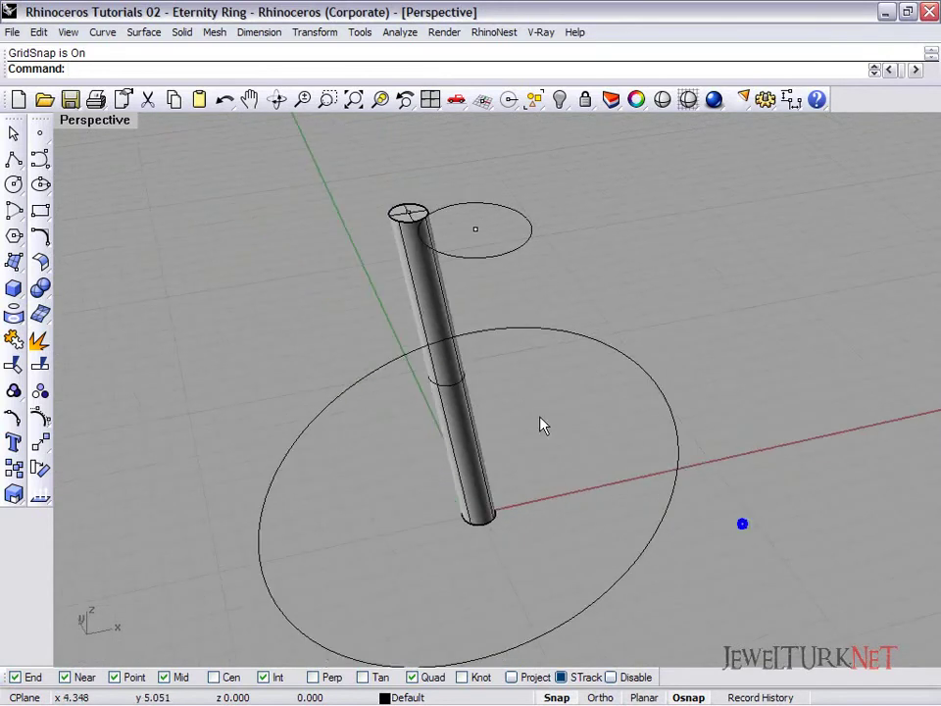
left_click(426, 294)
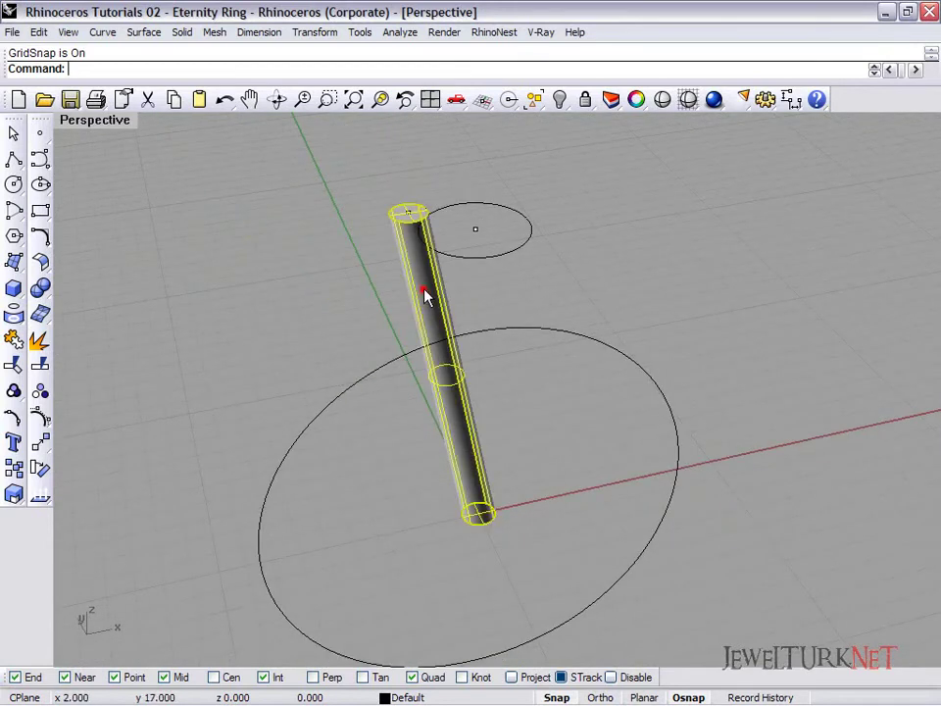
left_click(431, 99)
double_click(74, 124)
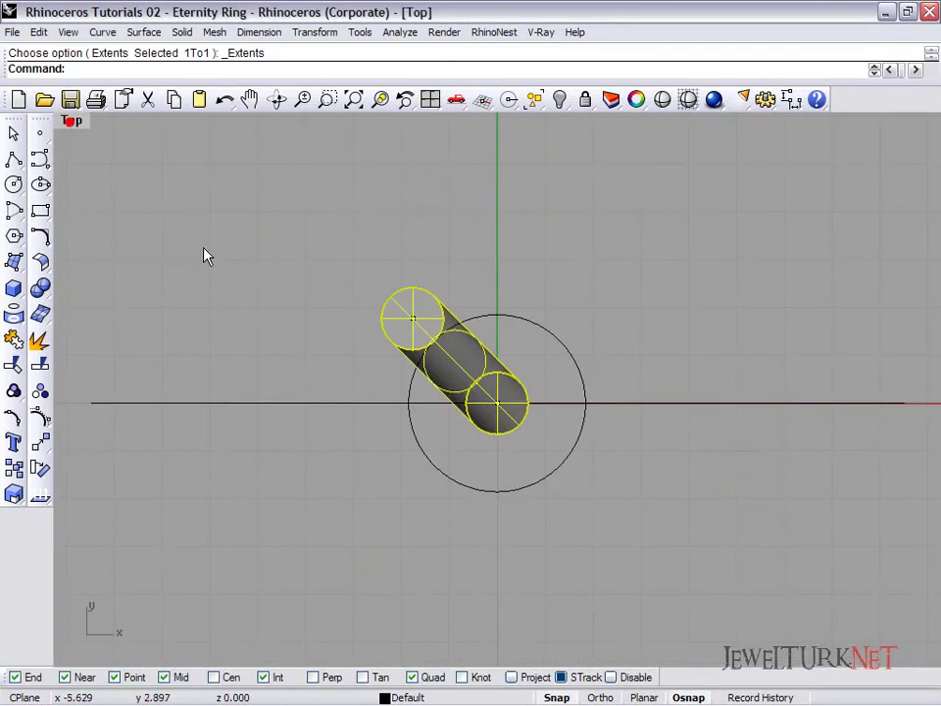
left_click(44, 434)
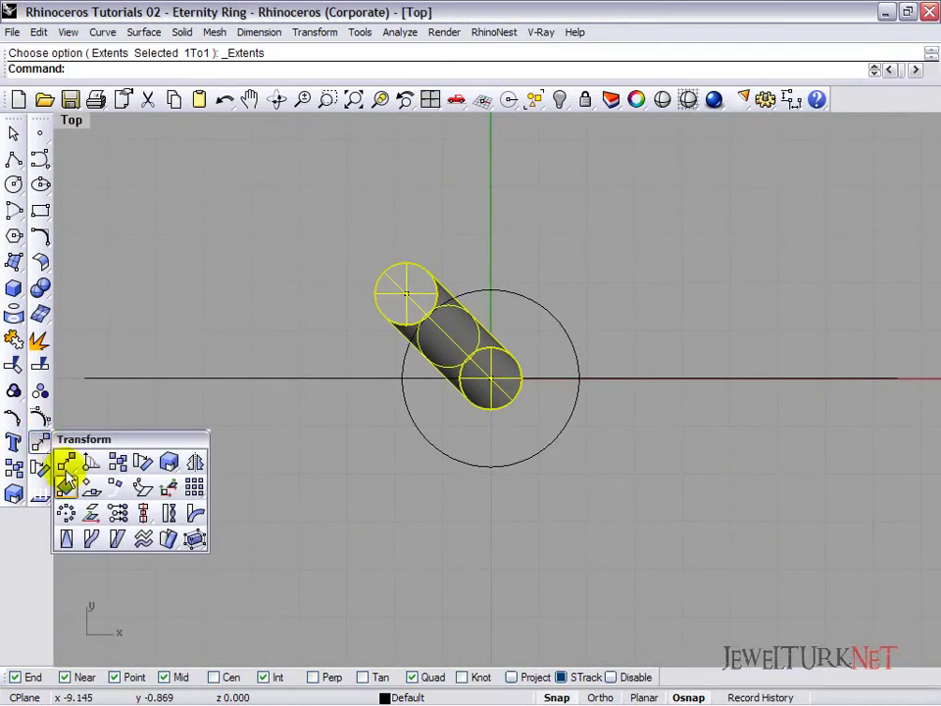
left_click(68, 506)
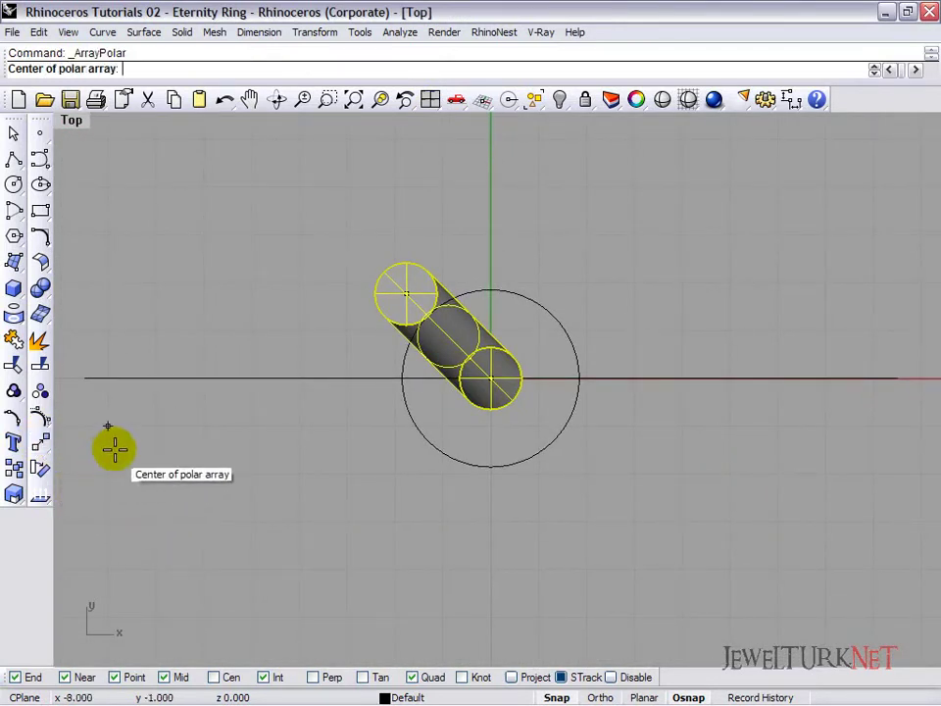
left_click(496, 382)
type("4")
key("Return")
key("Return")
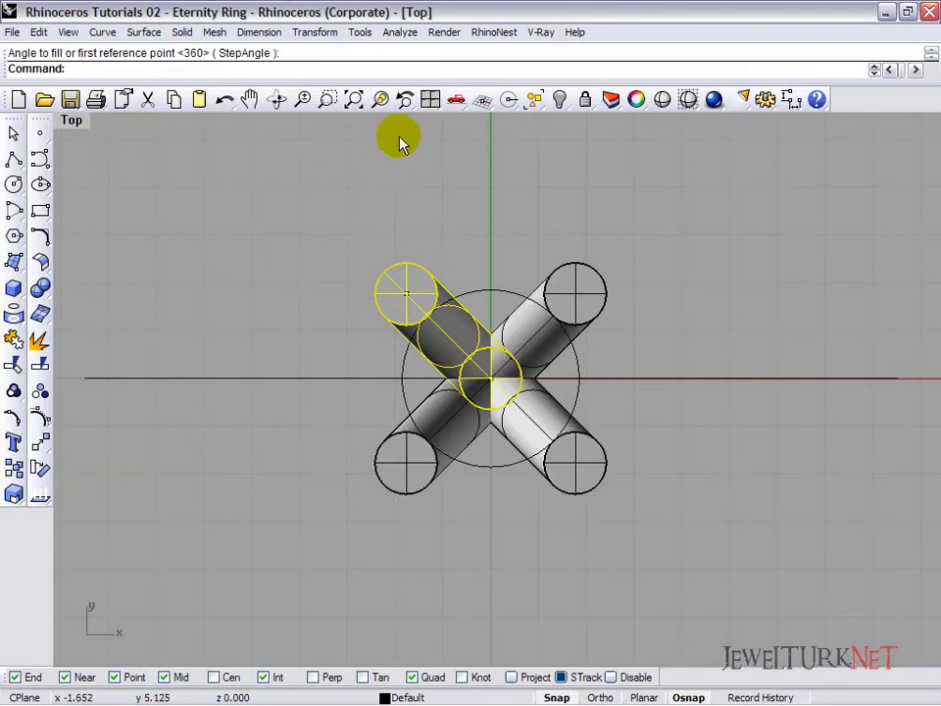
Check the four prongs in the Perspective view, and display the Front view maximized in shaded mode
left_click(431, 98)
double_click(515, 130)
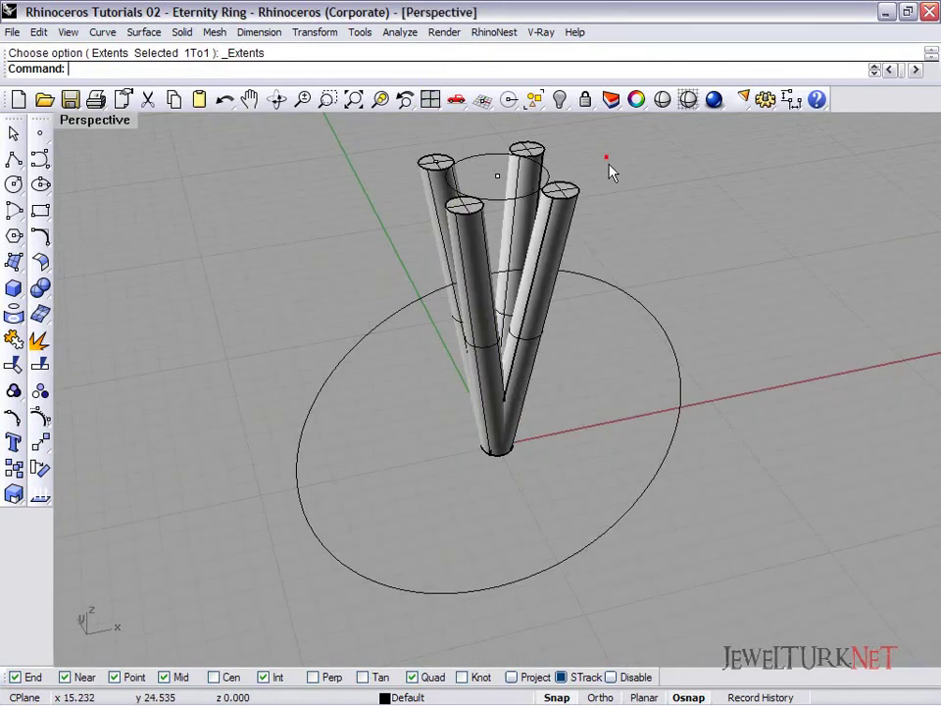
right_click_drag(627, 210, 398, 484)
mouse_move(578, 440)
right_mouse_down()
mouse_move(538, 517)
mouse_move(549, 512)
right_mouse_up()
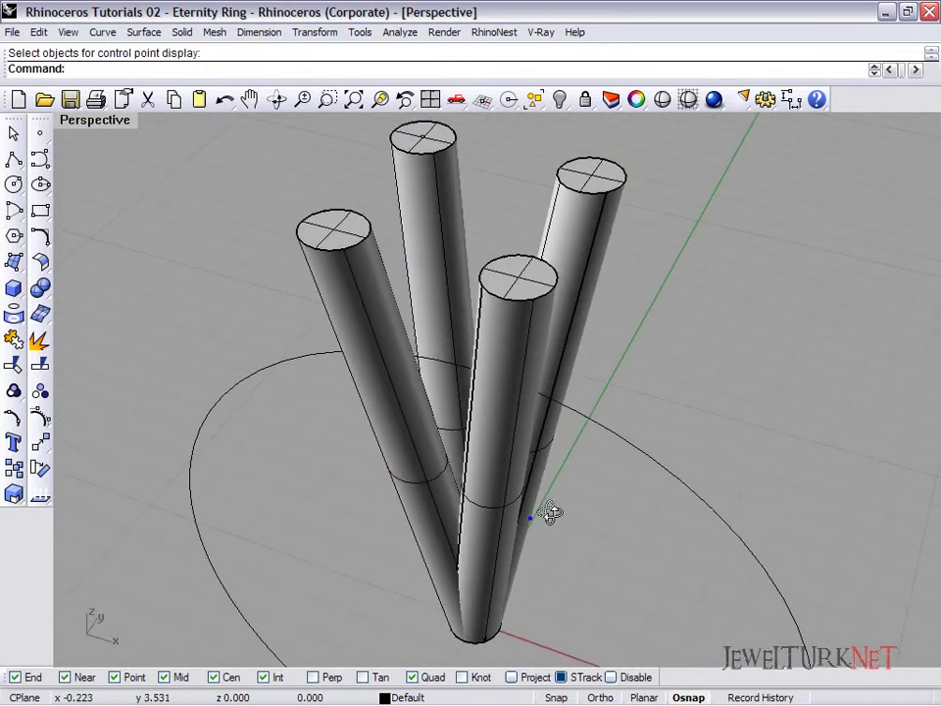
left_click(430, 99)
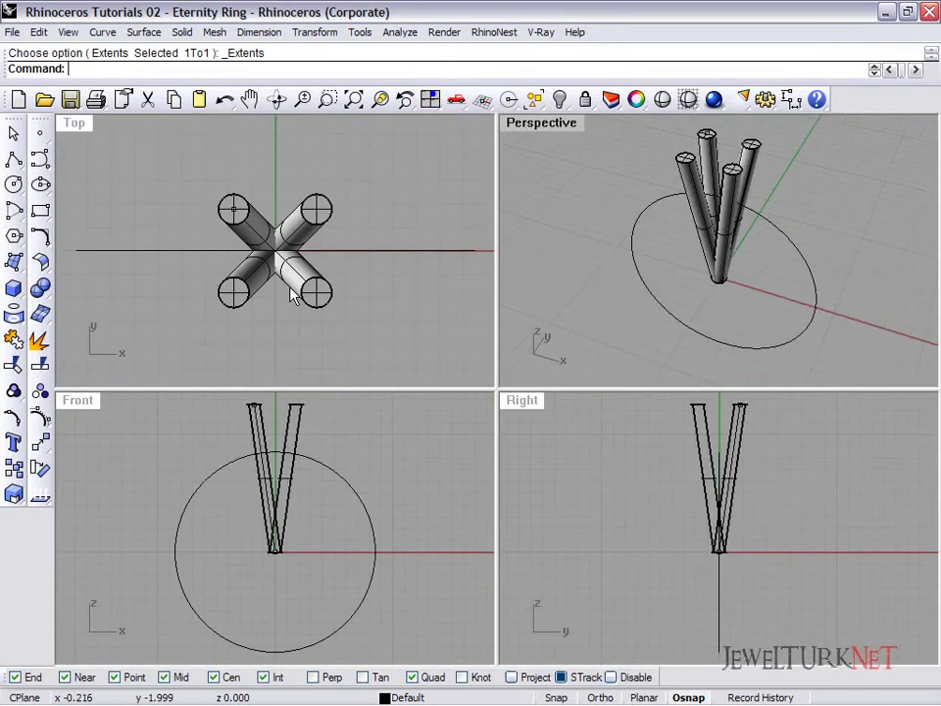
double_click(79, 399)
left_click(687, 99)
scroll(605, 199, "up", 3)
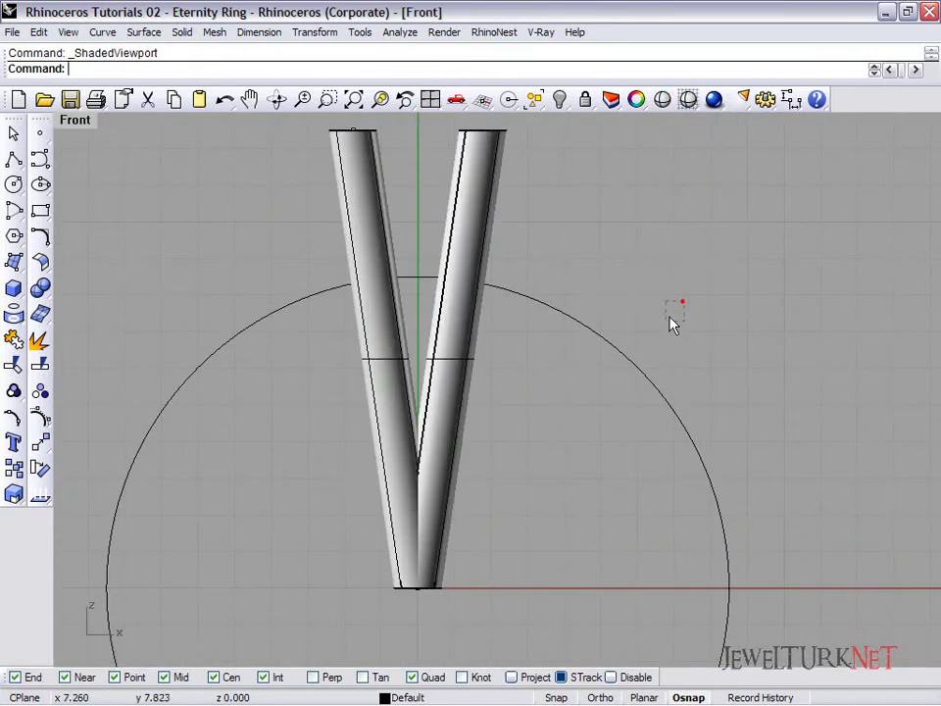
Offset the finger-size circle outward by a distance of 1.7 in the Front view
left_click(682, 301)
left_click(55, 245)
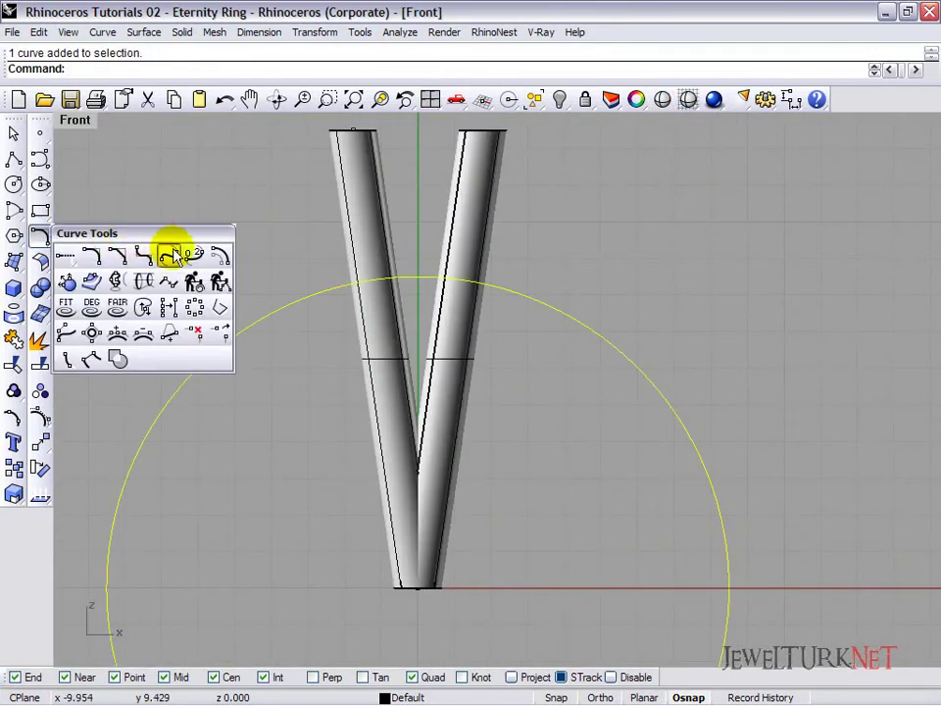
left_click(227, 261)
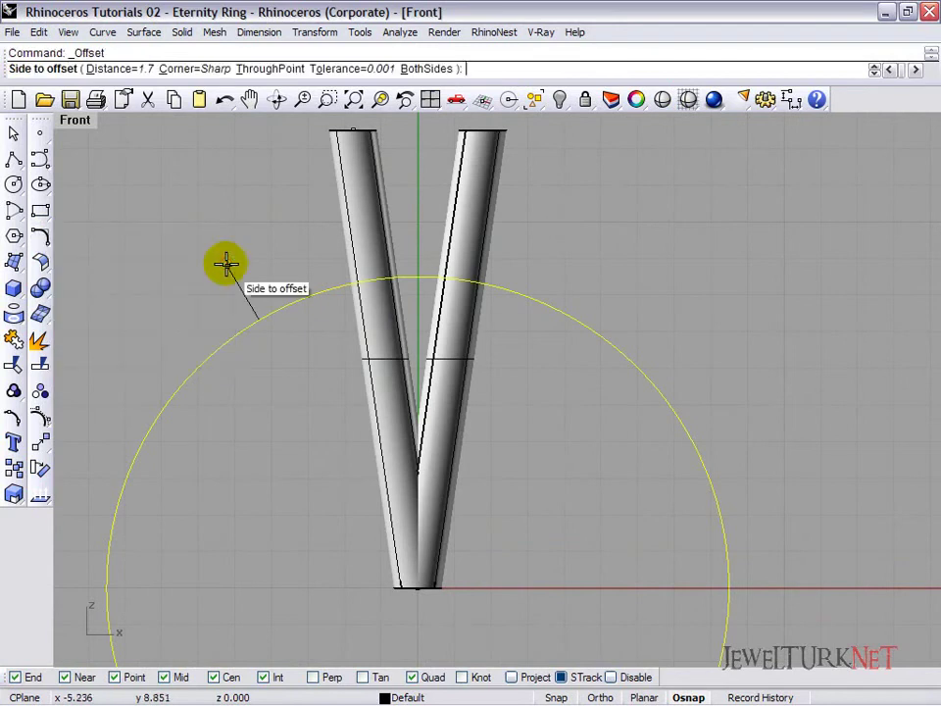
type("1.7")
key("Return")
left_click(227, 265)
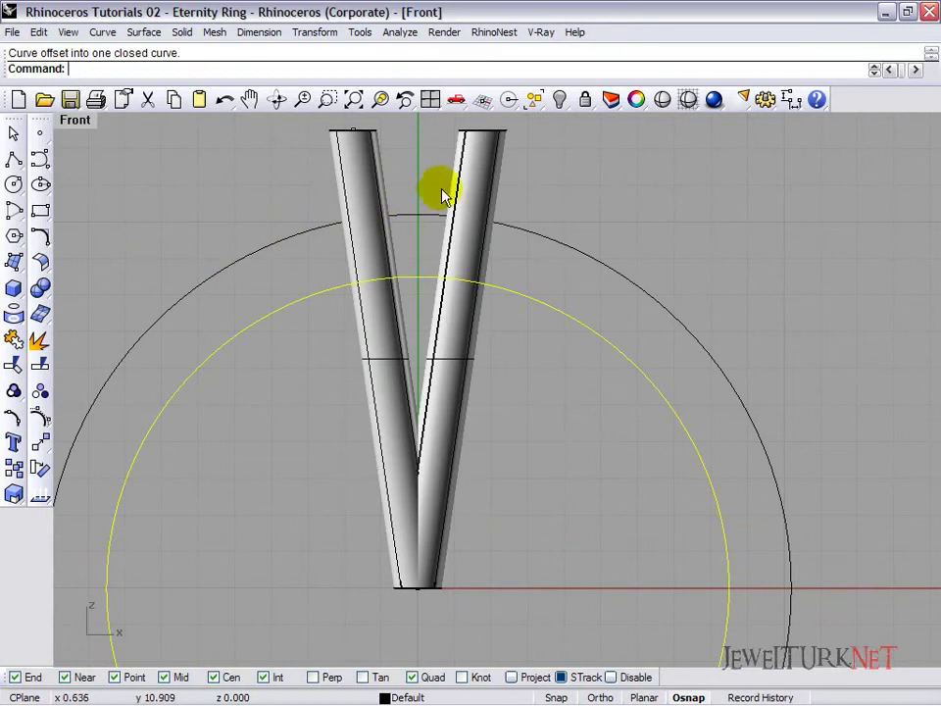
Select all polysurfaces and hide them, leaving only the construction curves and points
right_click_drag(451, 194, 461, 233)
left_click(527, 213)
left_click(536, 99)
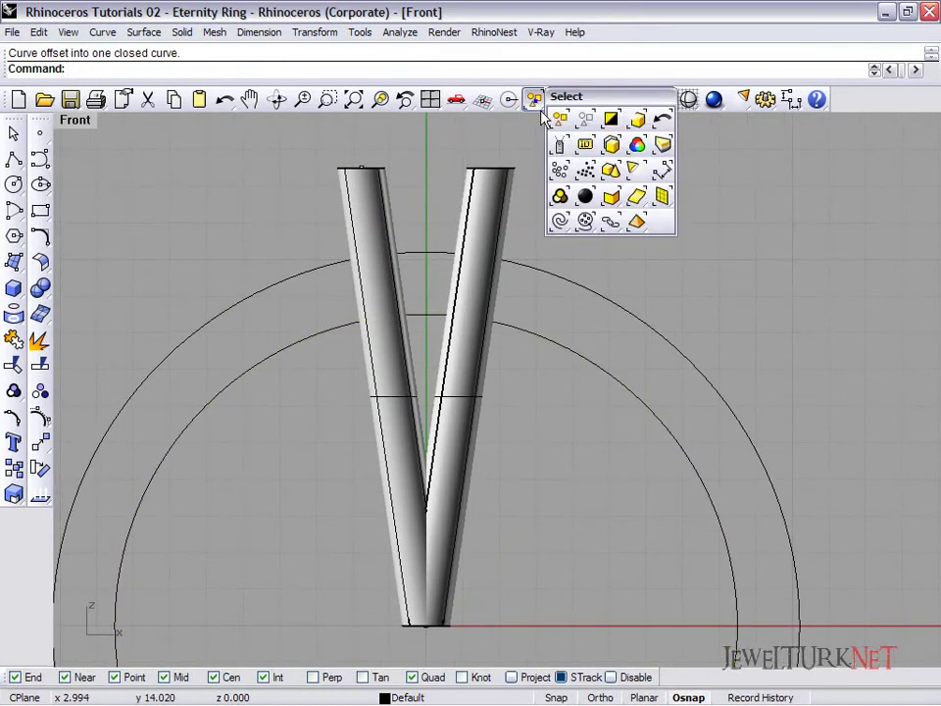
left_click(611, 199)
left_click(559, 99)
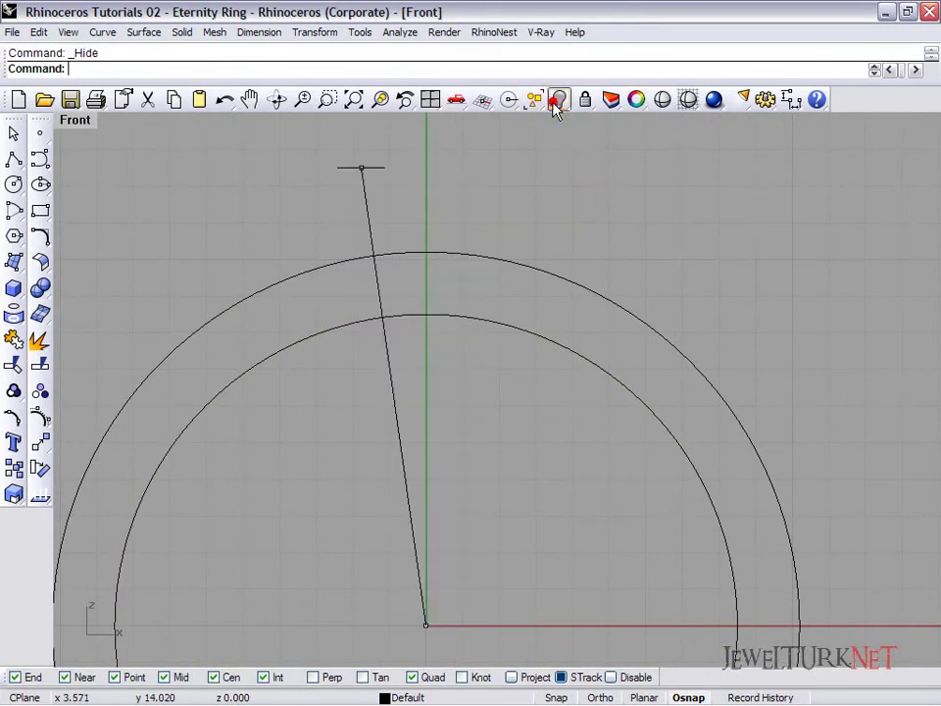
Delete the small prong profile circle, its centre point and the slanted sweep rail line
left_click_drag(343, 201, 341, 194)
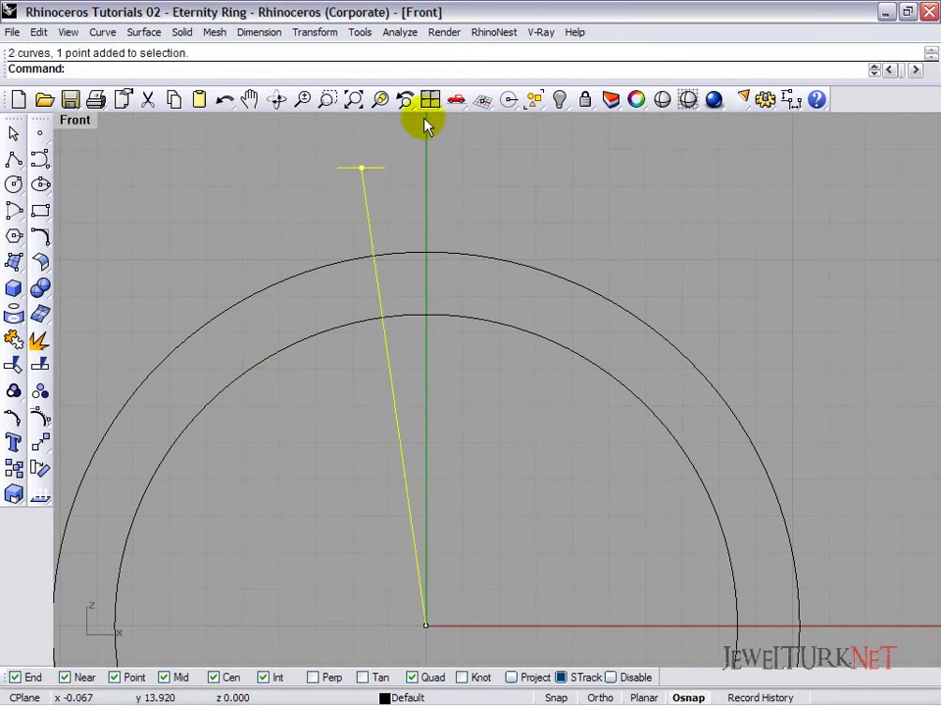
left_click(429, 99)
right_click(380, 99)
key("Delete")
double_click(509, 122)
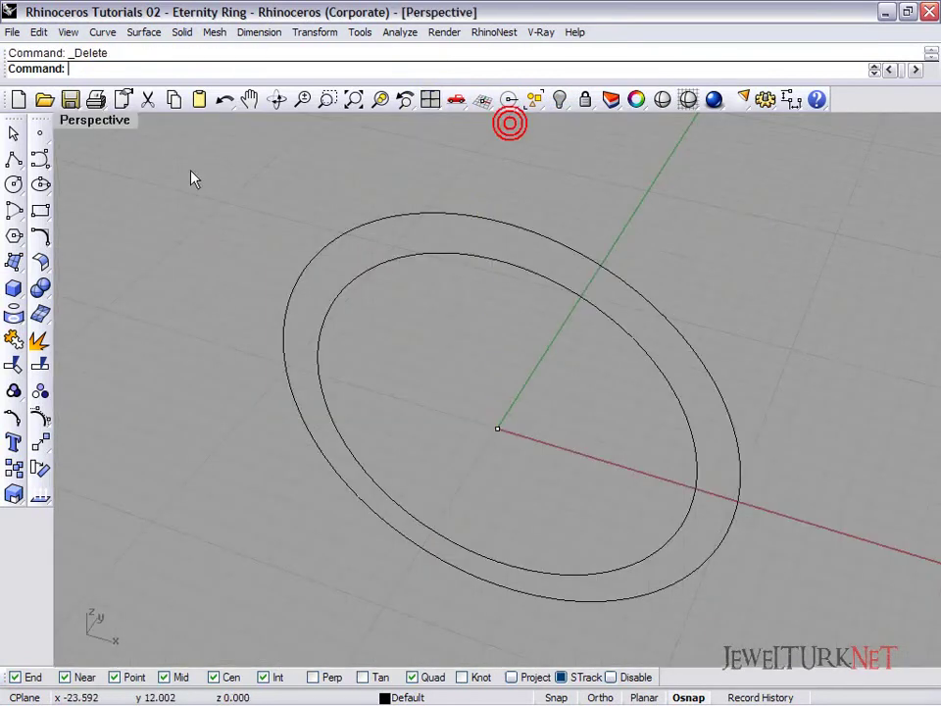
Show all hidden objects and hide only the gemstone, leaving the four prongs displayed
left_click(14, 184)
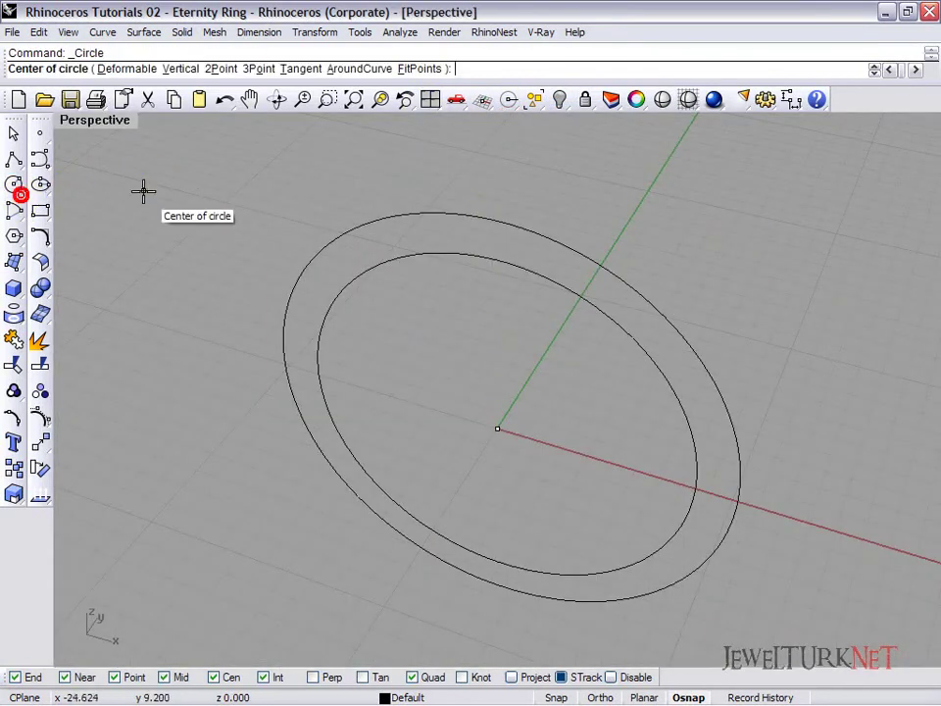
right_click(558, 99)
left_click(492, 172)
left_click(560, 99)
right_click_drag(390, 113, 61, 201)
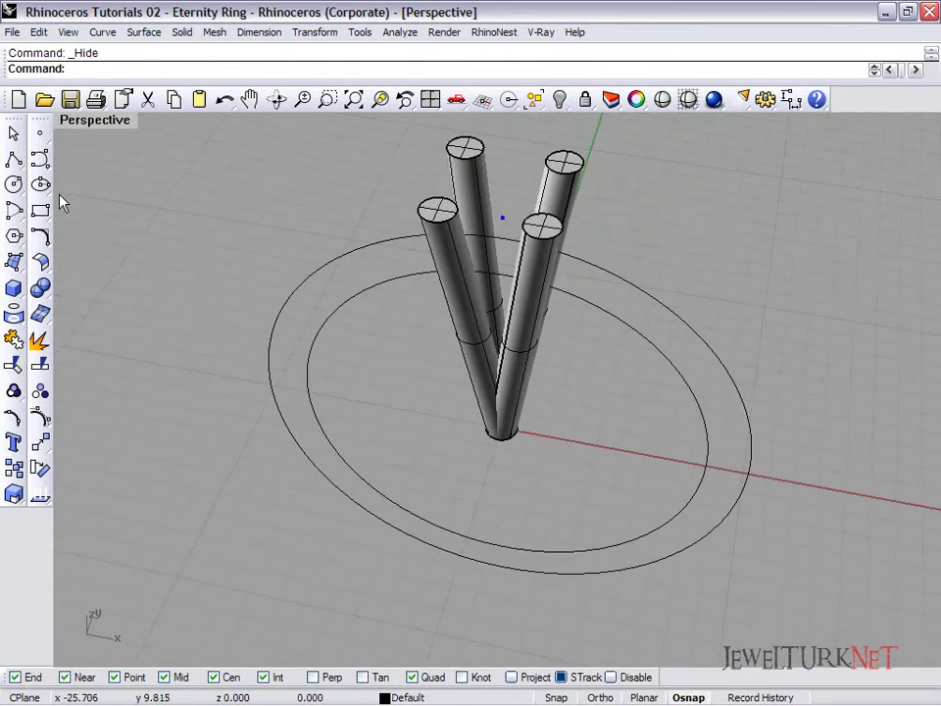
Draw a horizontal circle about 3.5 in diameter between the prongs, centred on the upper quadrant of the offset circle
left_click(13, 183)
scroll(504, 244, "up", 3)
right_click_drag(504, 245, 517, 216)
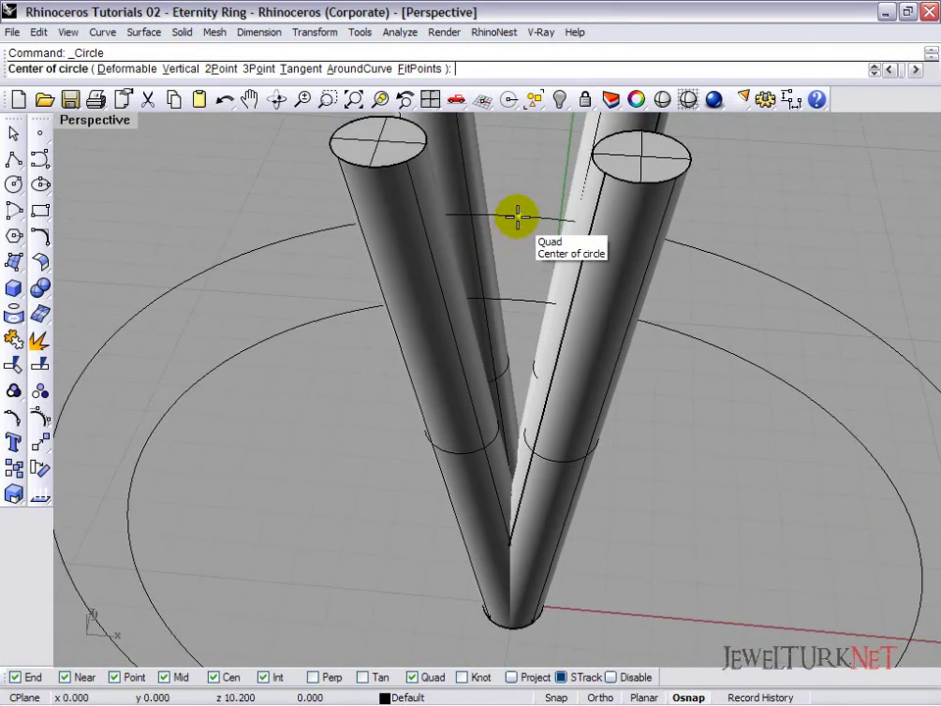
left_click(516, 216)
left_click(429, 99)
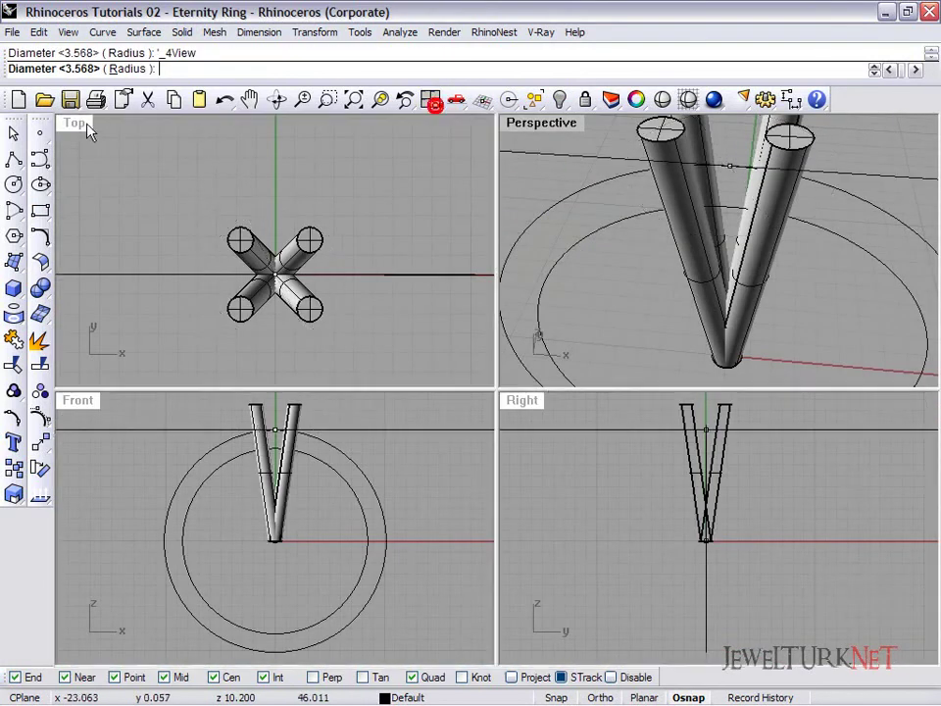
double_click(86, 128)
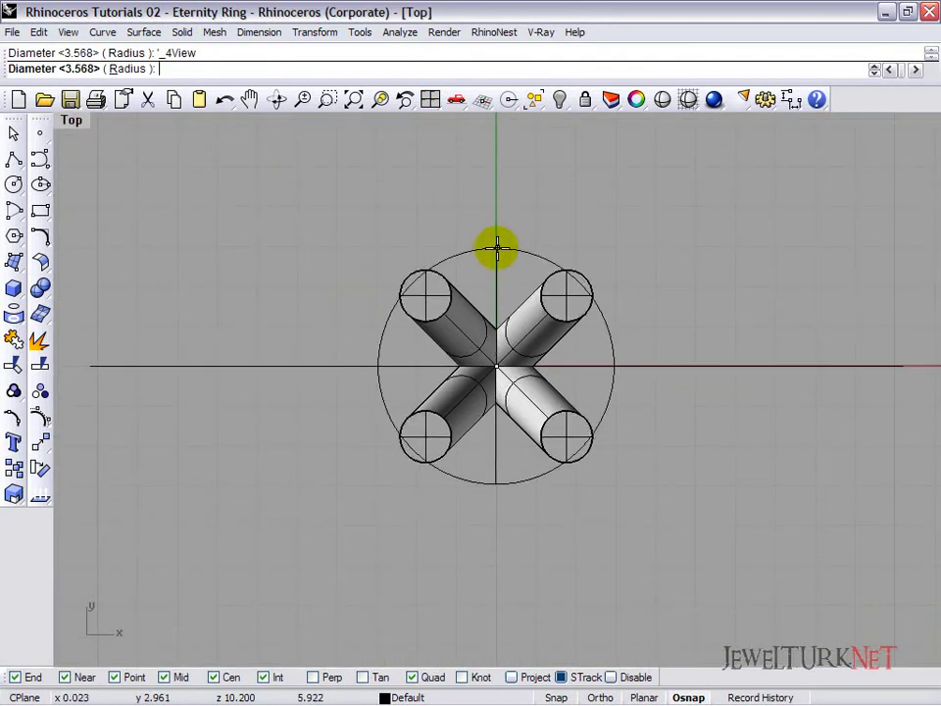
scroll(497, 248, "up", 6)
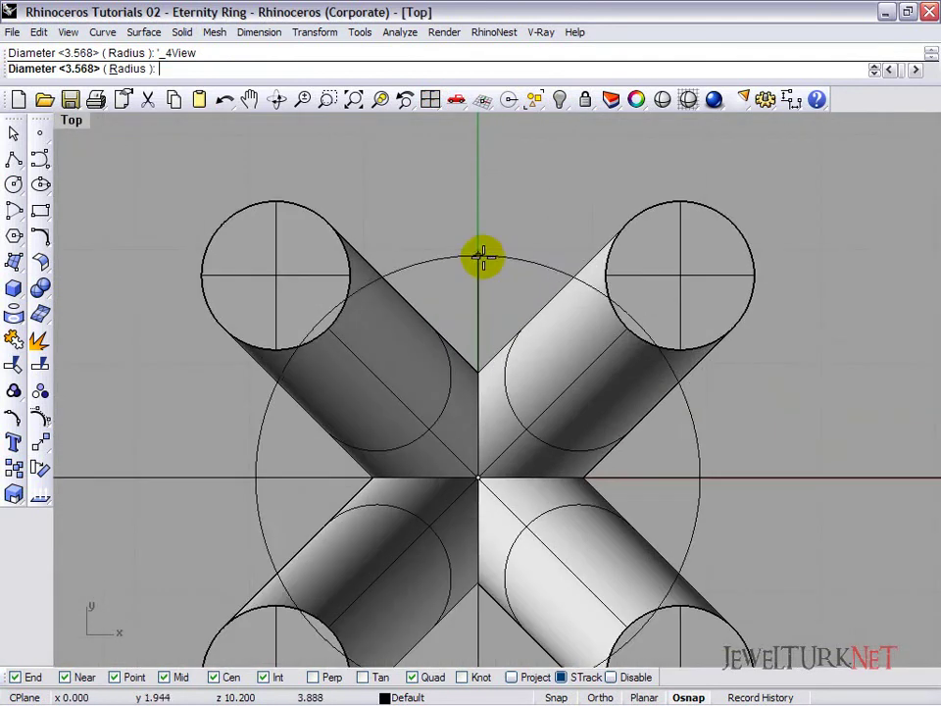
right_click_drag(482, 225, 491, 180)
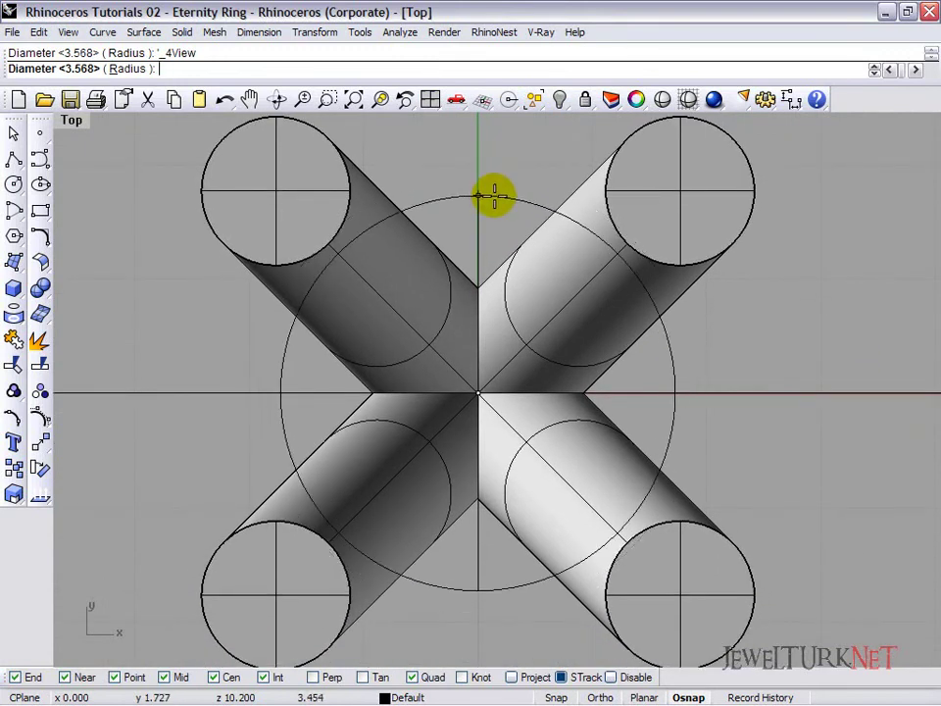
right_click_drag(494, 189, 494, 217)
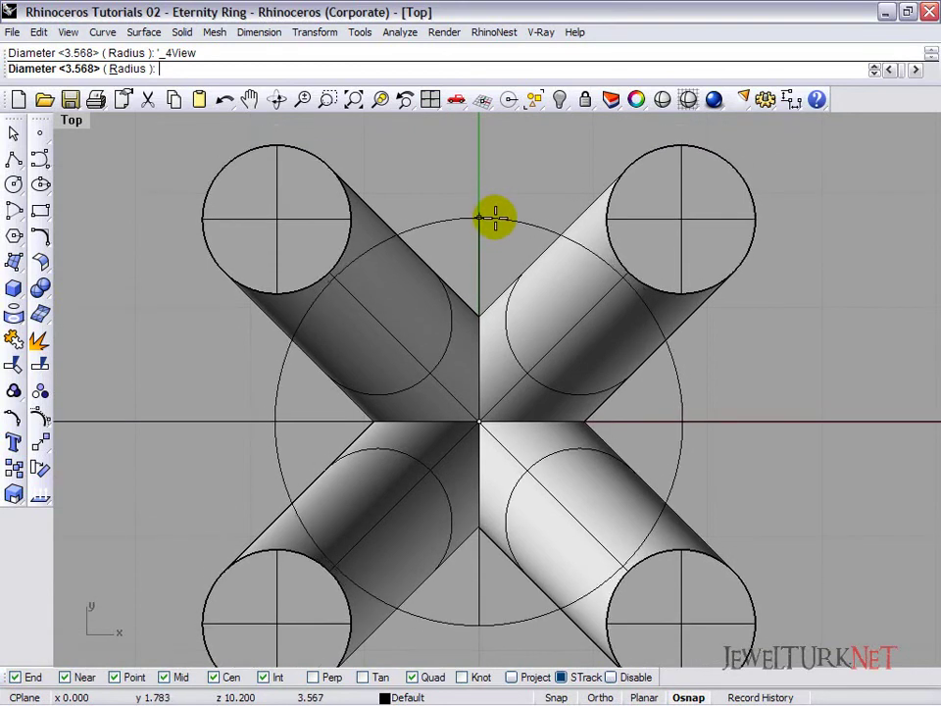
left_click(495, 225)
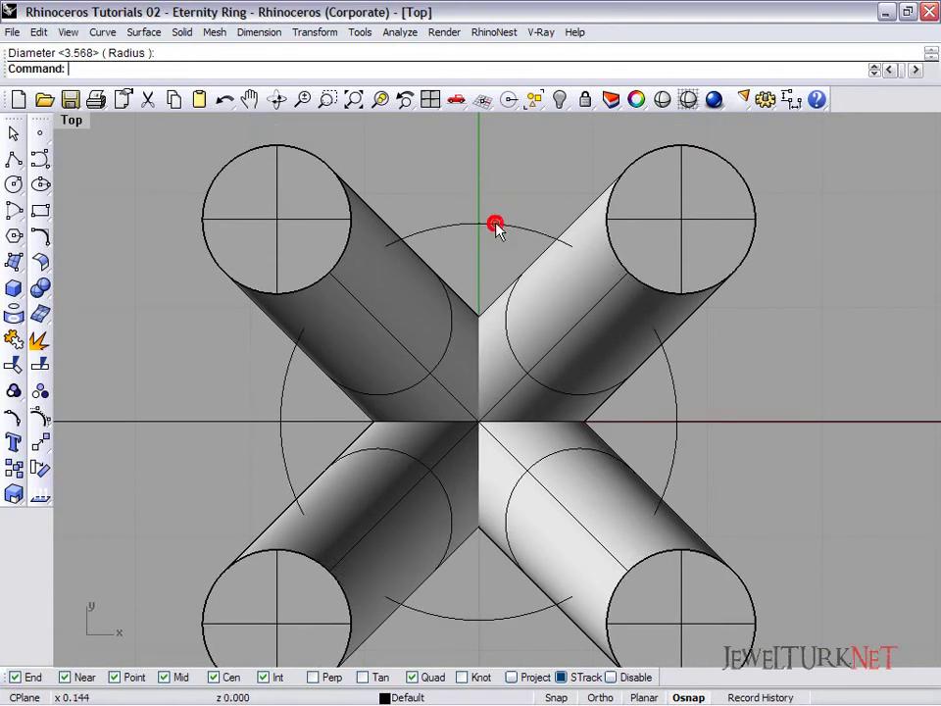
Create a closed pipe with a diameter of 0.8 along the horizontal circle between the prongs
left_click(429, 99)
double_click(531, 129)
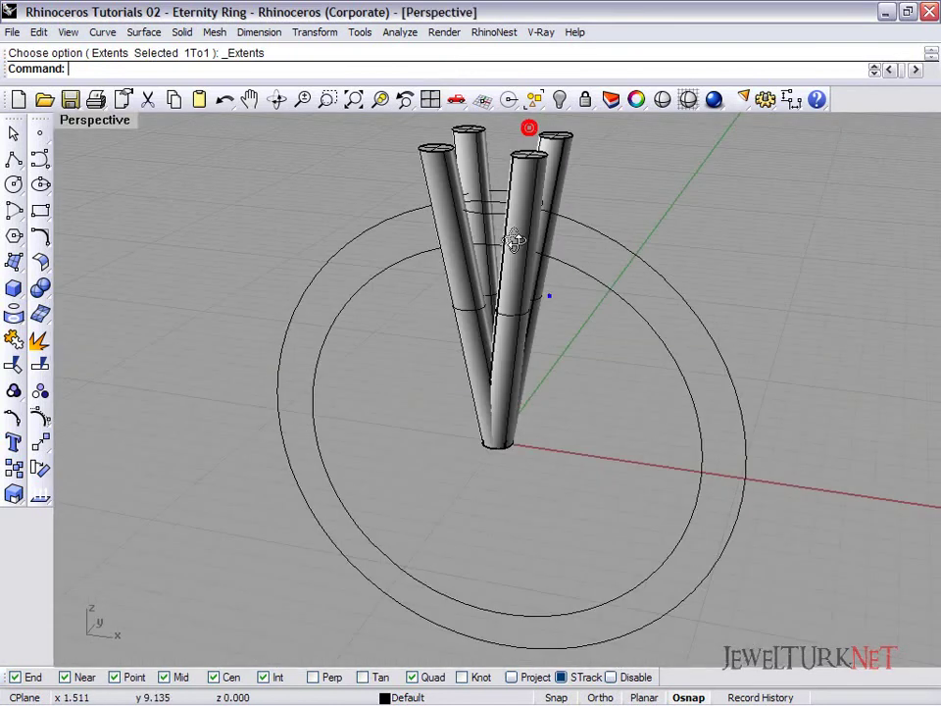
scroll(498, 208, "up", 3)
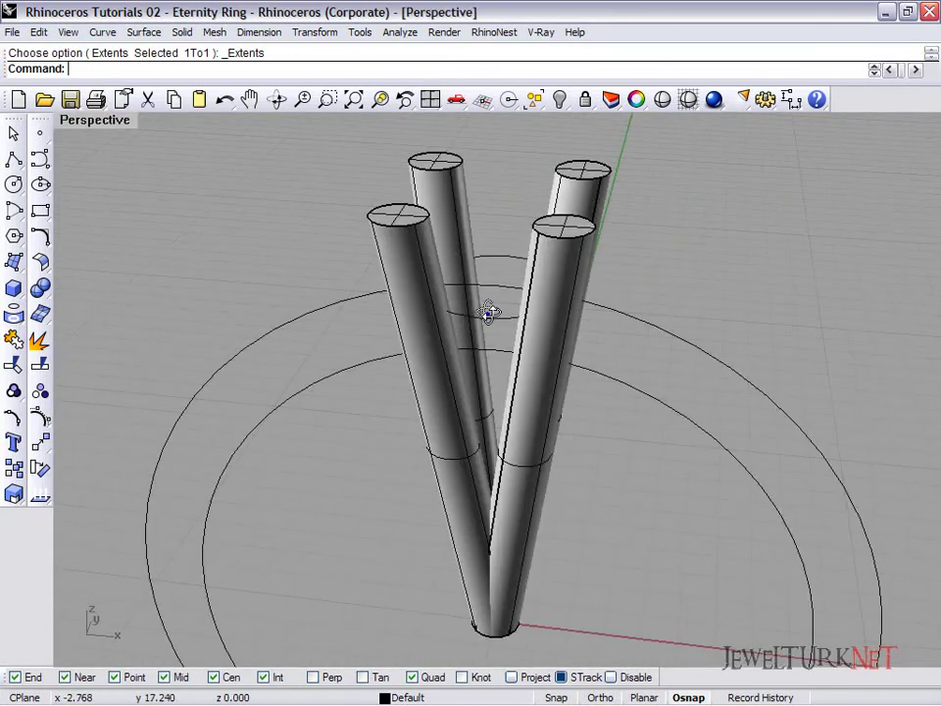
left_click(496, 263)
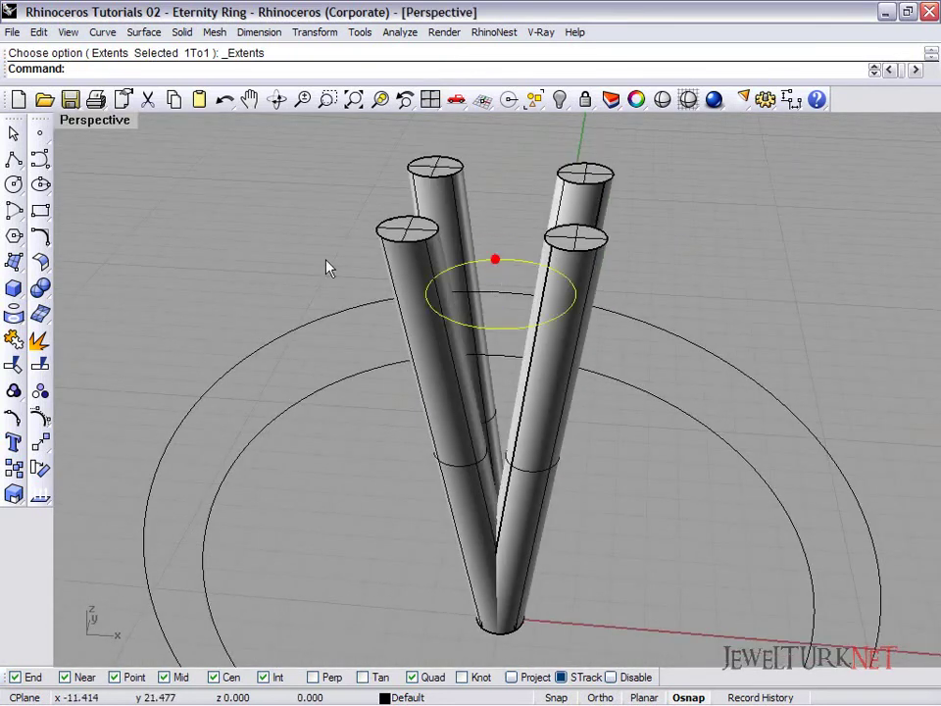
left_click(11, 286)
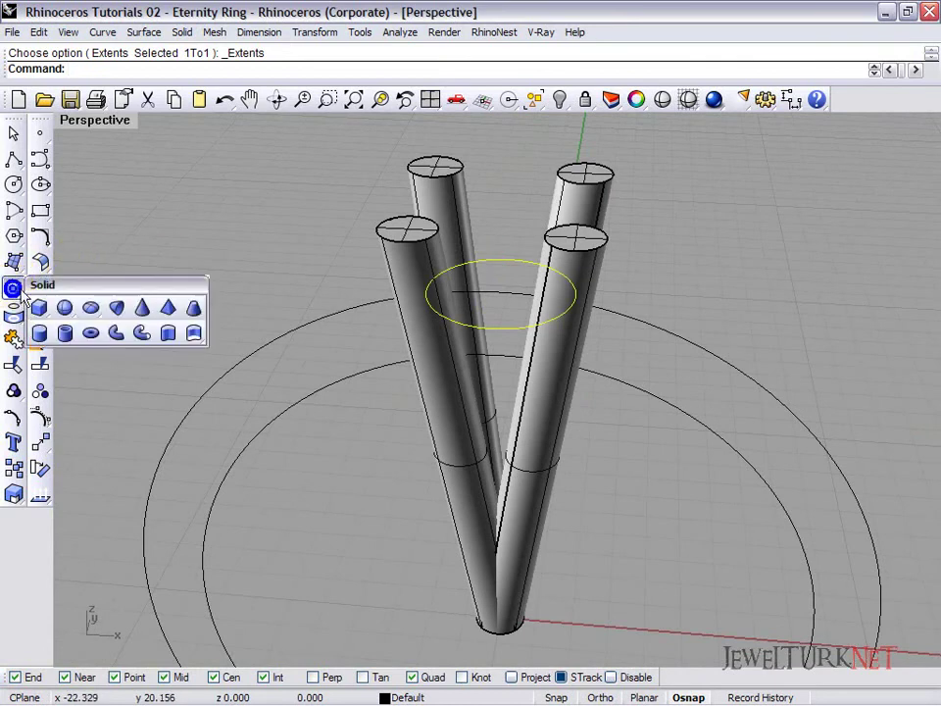
left_click(116, 334)
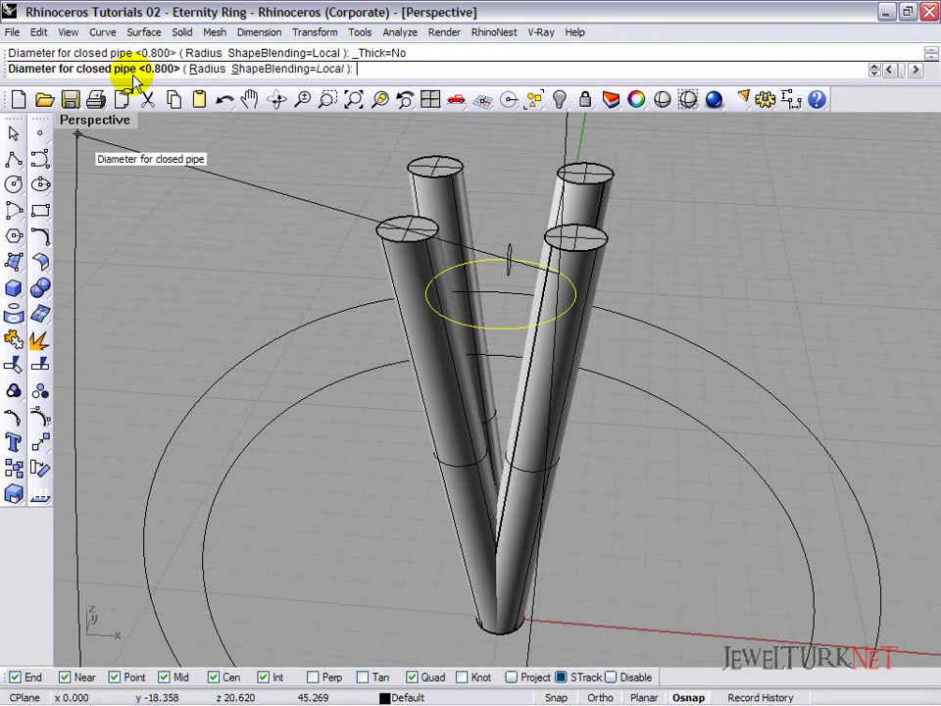
key("Return")
key("Return")
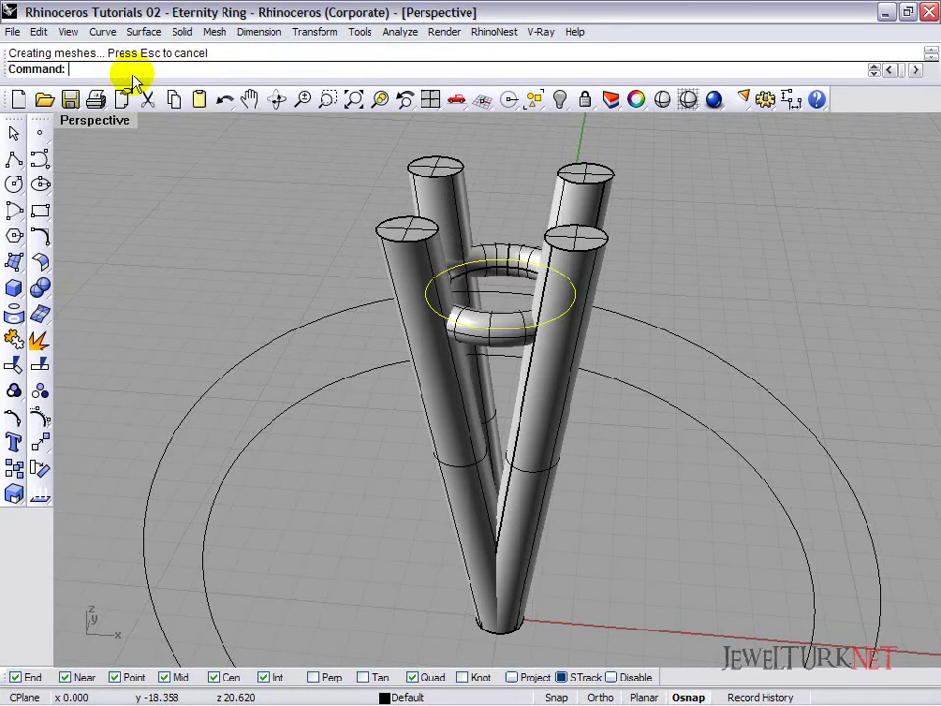
Show the hidden gemstone and delete the outer circle offset from the finger-size circle
right_click(560, 99)
right_click_drag(588, 255, 554, 392)
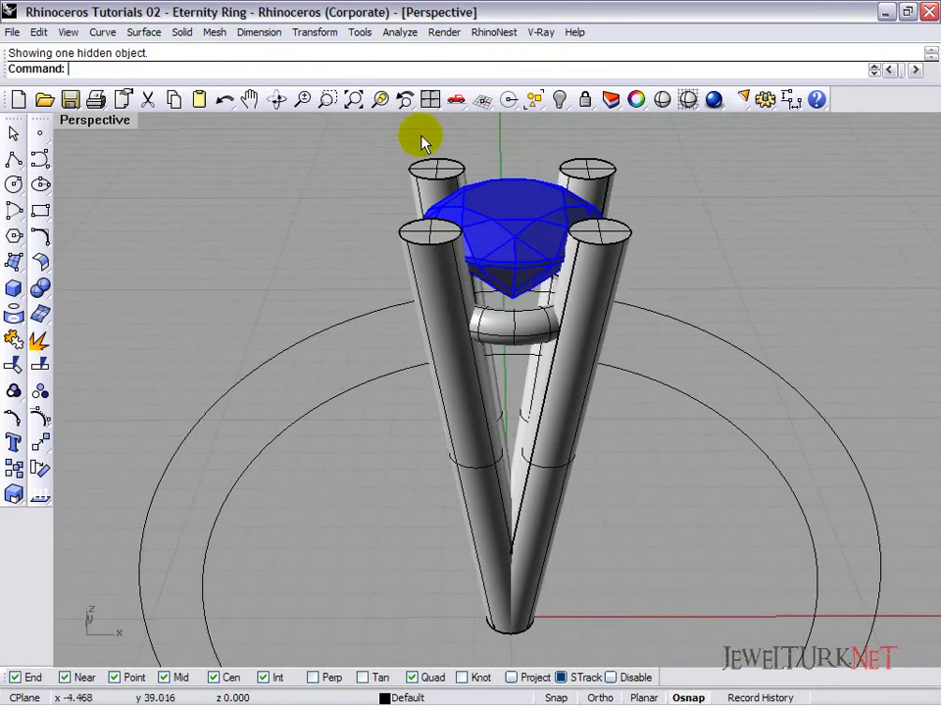
left_click(670, 350)
key("Delete")
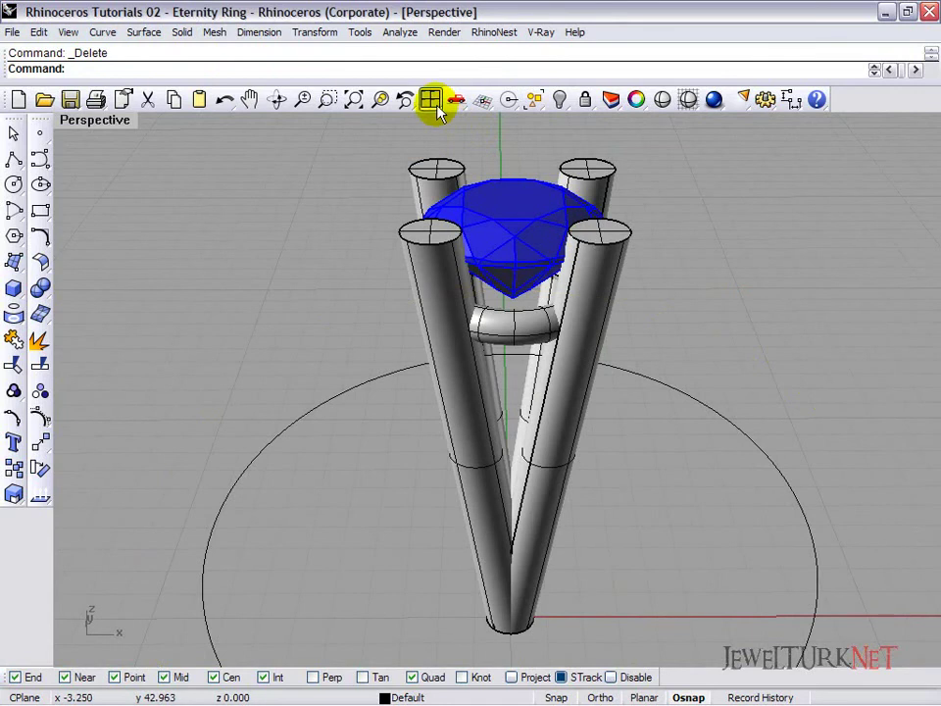
Select the finger-size circle and display all four viewports
left_click(435, 103)
double_click(92, 403)
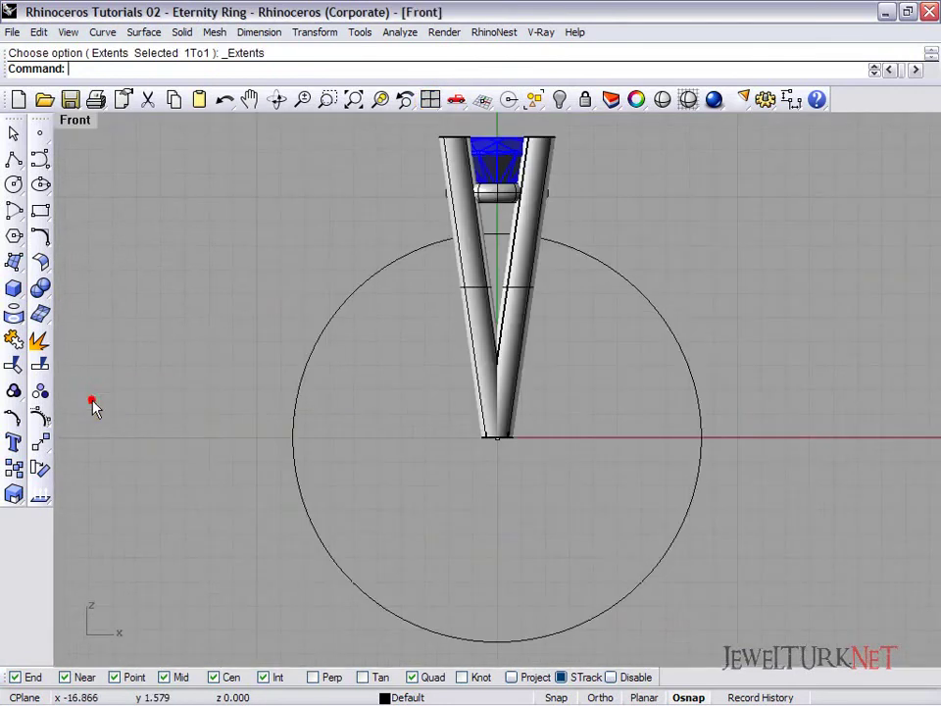
left_click_drag(378, 327, 232, 378)
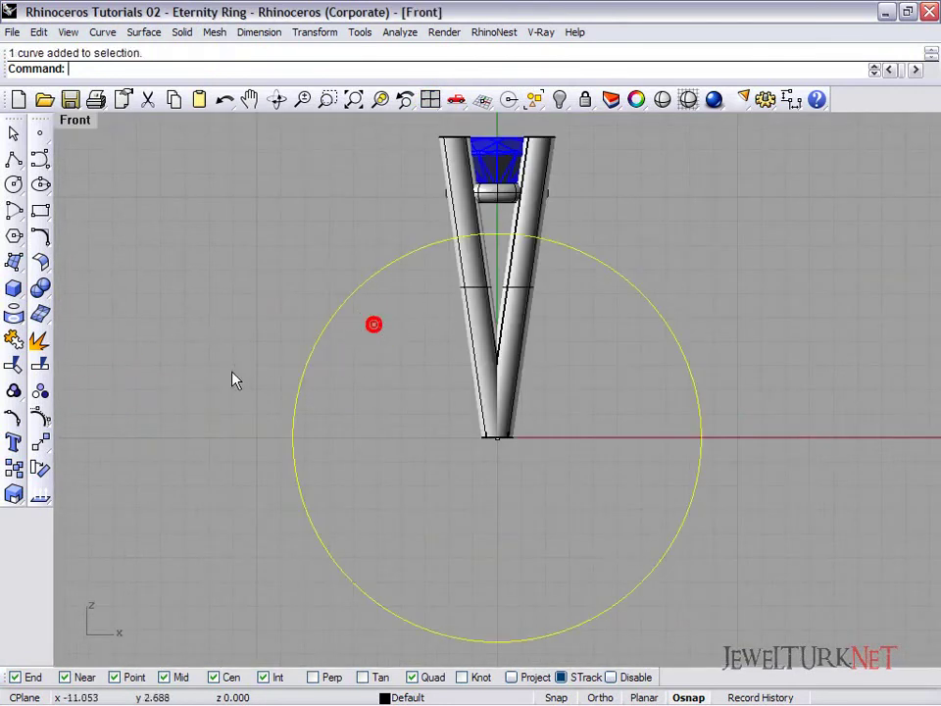
left_click(431, 102)
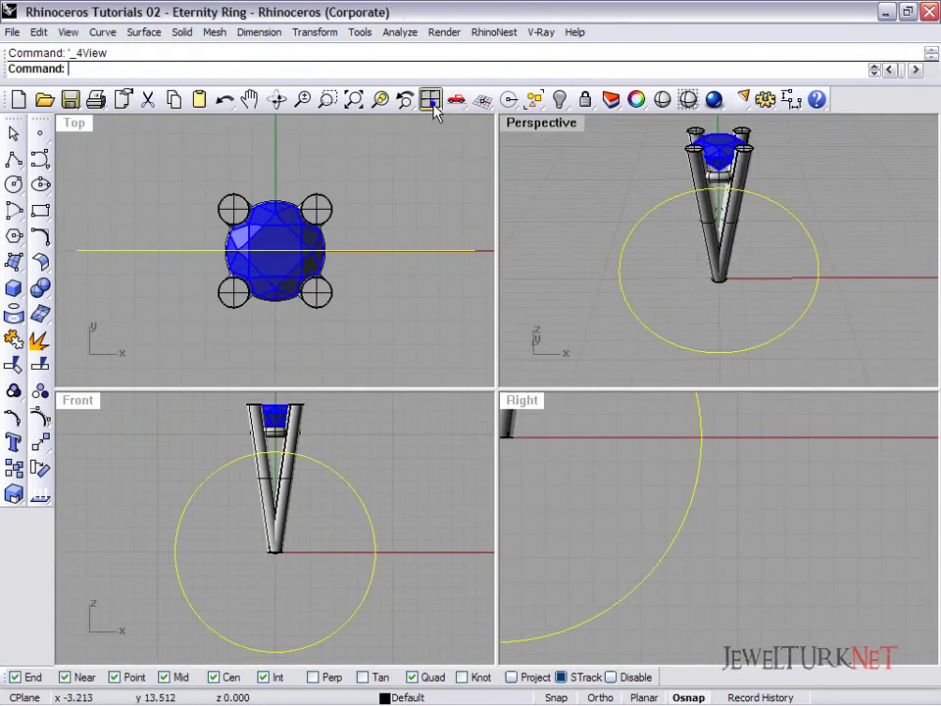
Try to extrude the finger-size circle about 4.5 to both sides as an uncapped surface
left_click(13, 260)
left_click(144, 304)
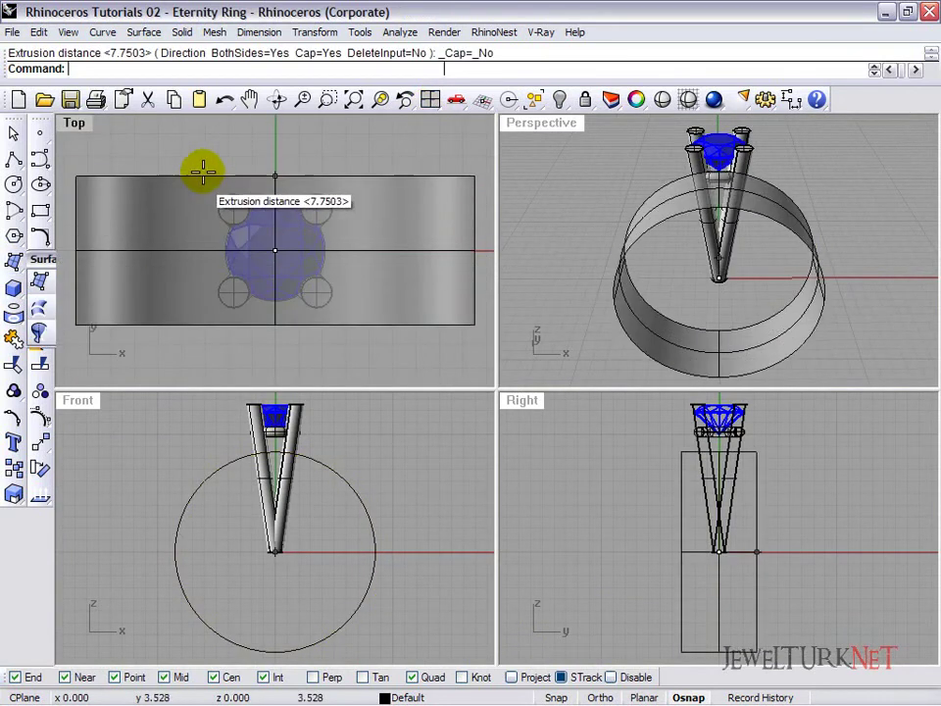
left_click(223, 146)
key("ctrl+z")
left_click(13, 287)
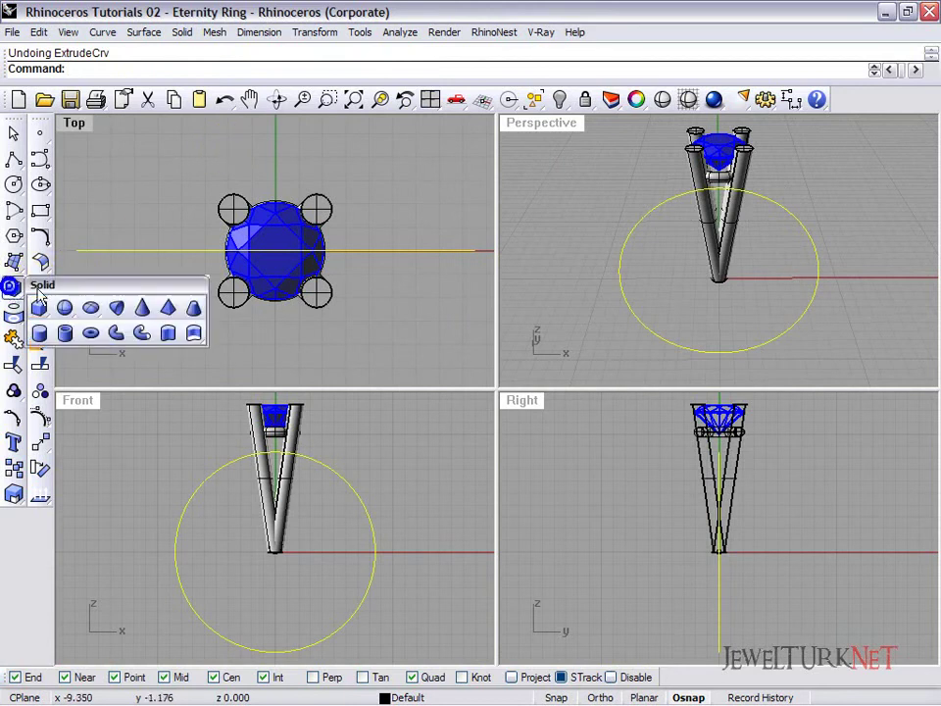
Extrude the finger-size circle about 4 to both sides with caps on, forming a solid cylinder
left_click(13, 260)
left_click(115, 307)
left_click(257, 70)
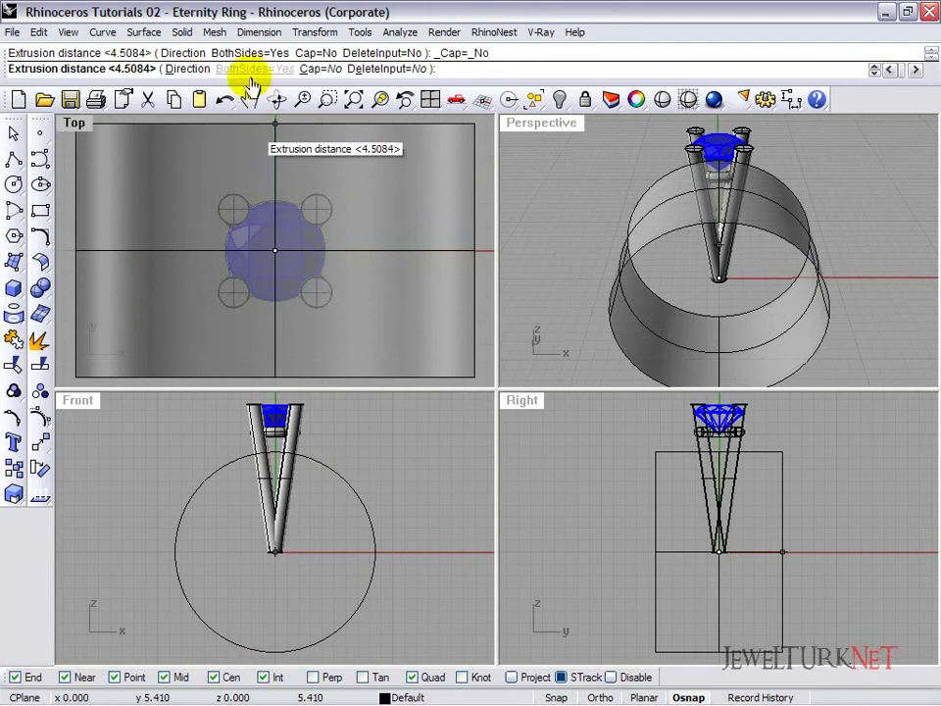
left_click(306, 70)
left_click(274, 157)
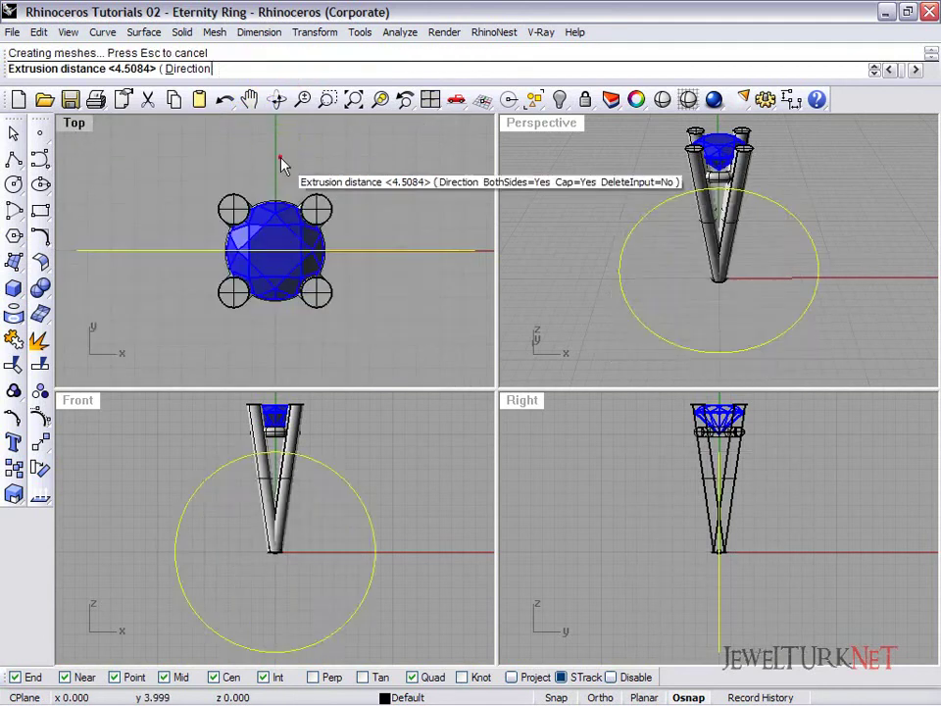
Cut the lower ends off the four prongs by subtracting the cylinder from the gemstone setting with Boolean Difference
double_click(530, 123)
right_click_drag(461, 275, 561, 229)
left_click_drag(566, 200, 521, 241)
left_click_drag(369, 311, 370, 313)
right_click_drag(423, 460, 371, 529)
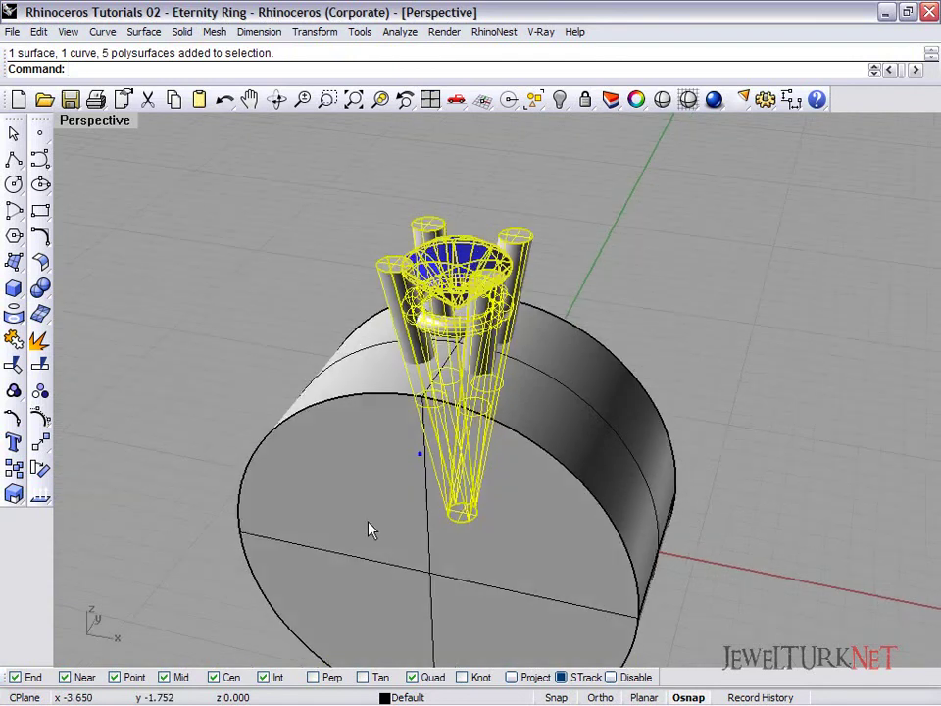
left_click(40, 288)
left_click(91, 307)
left_click(374, 414)
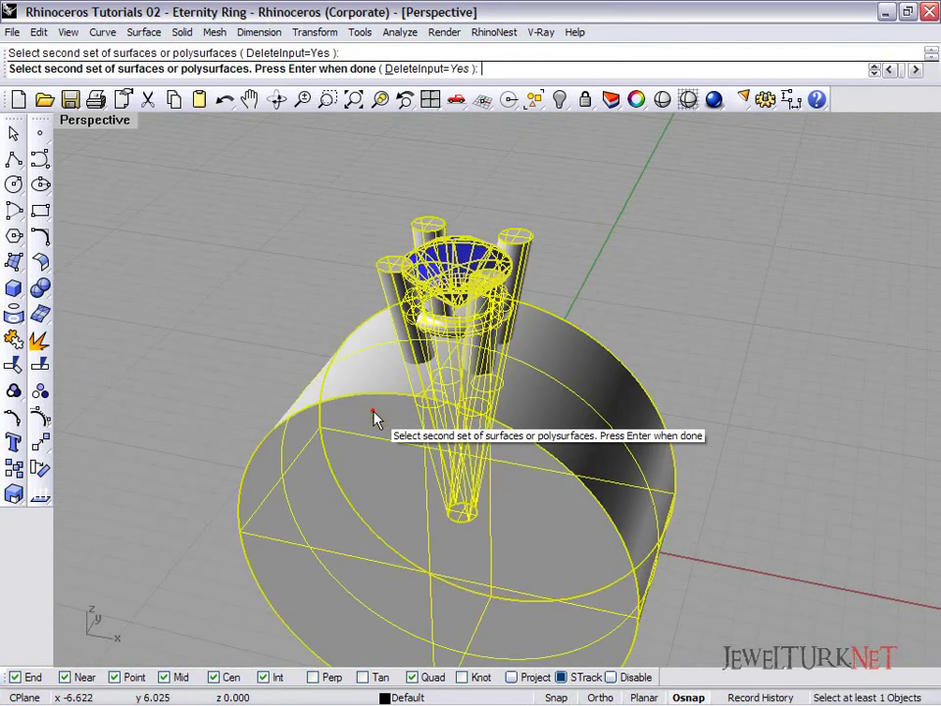
key("Return")
right_click_drag(431, 460, 555, 435)
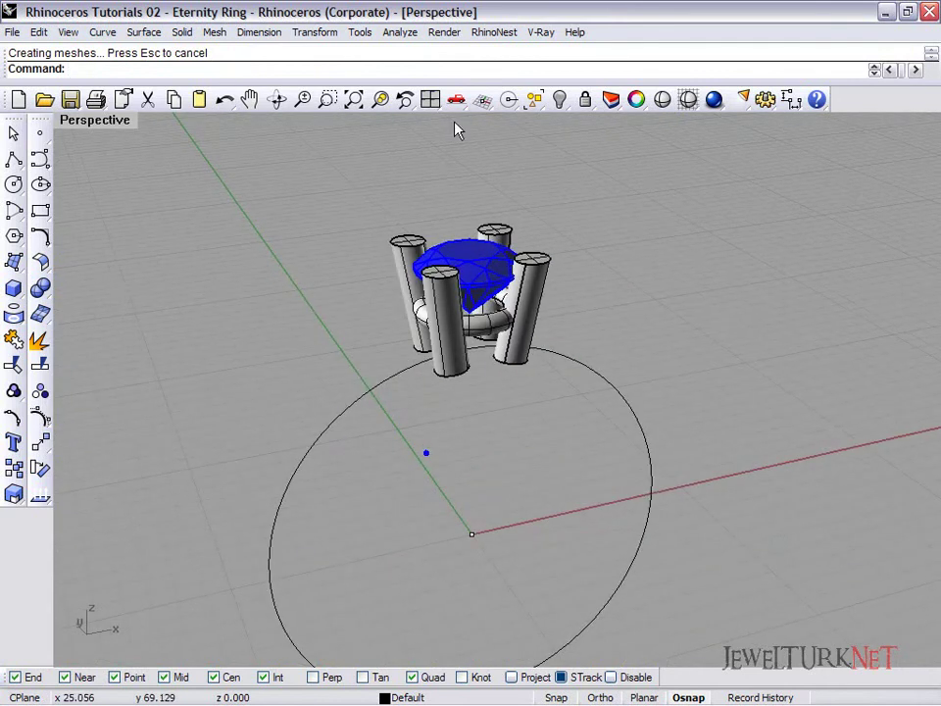
Polar array the prongs, gemstone and pipe ring as 16 items over 360 degrees around the finger-size circle's centre
left_click(432, 100)
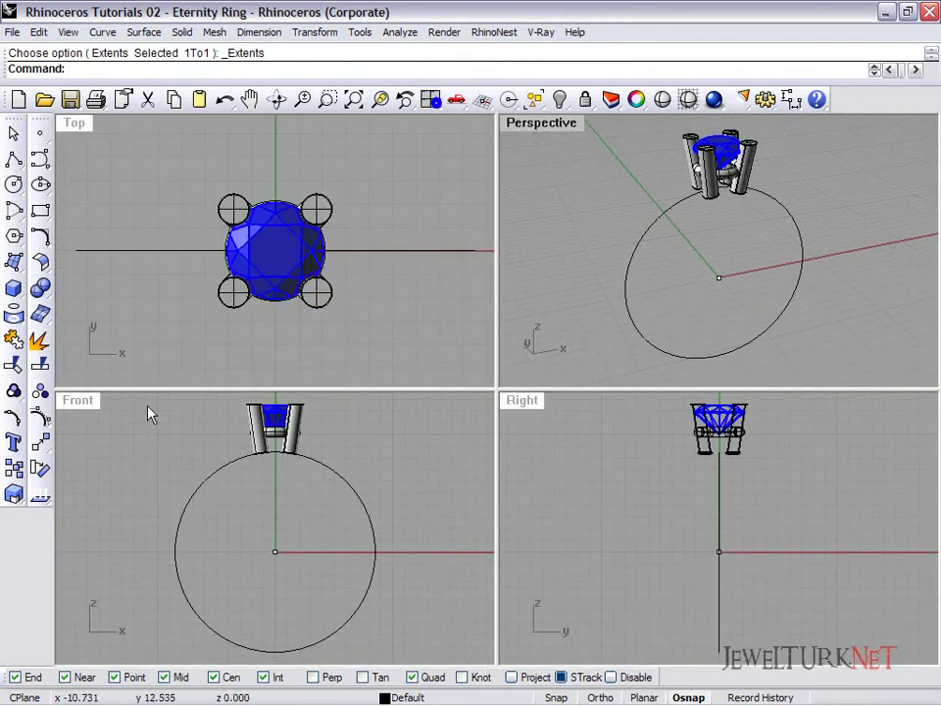
double_click(86, 402)
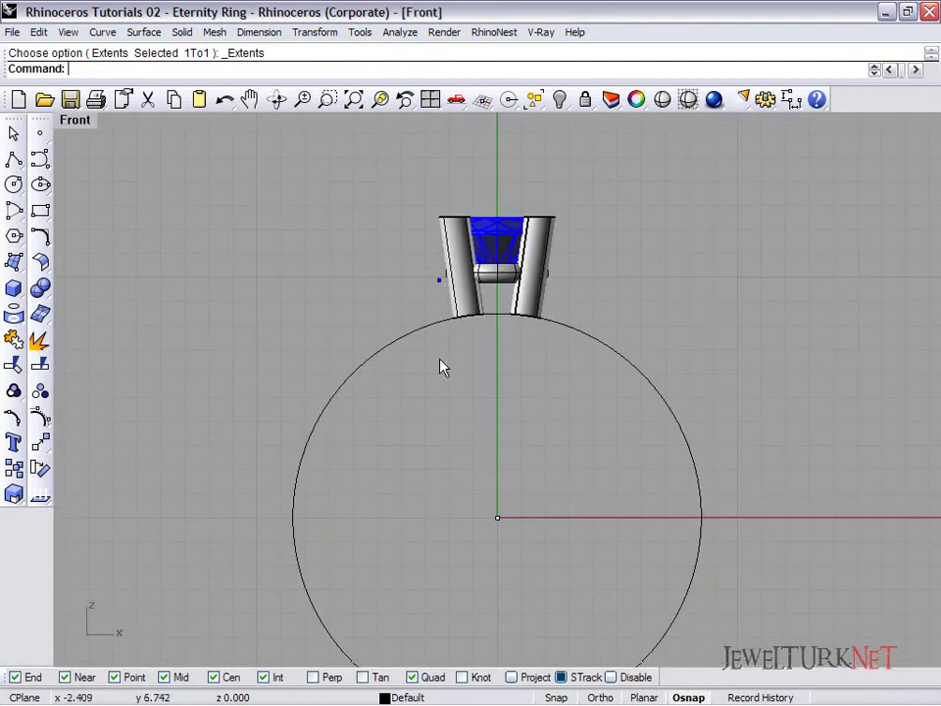
left_click(628, 187)
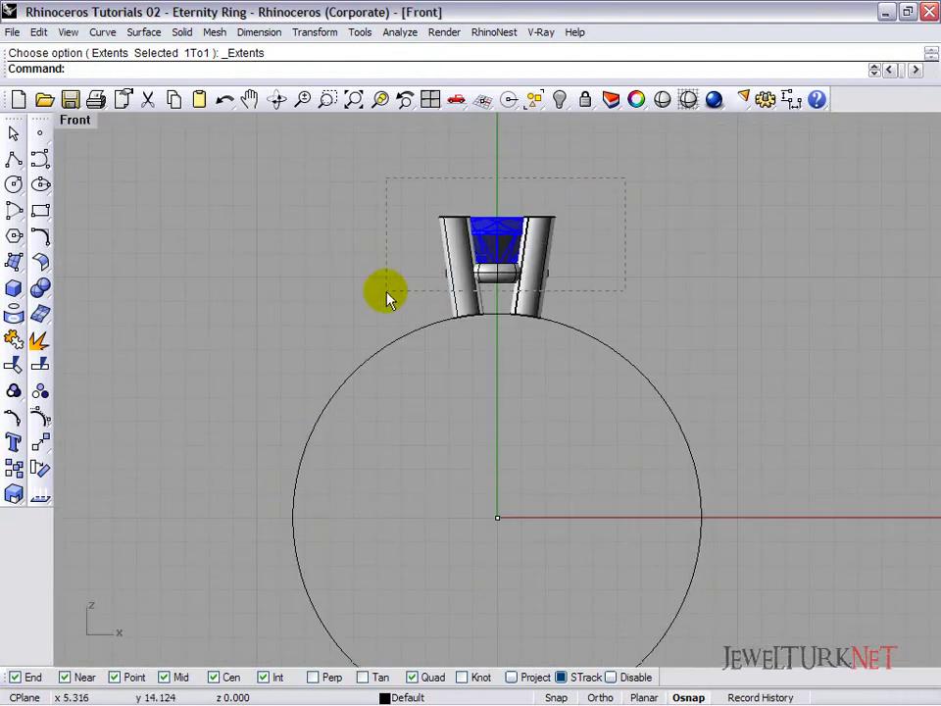
left_click_drag(386, 292, 386, 293)
left_click(41, 439)
left_click_drag(66, 446, 116, 251)
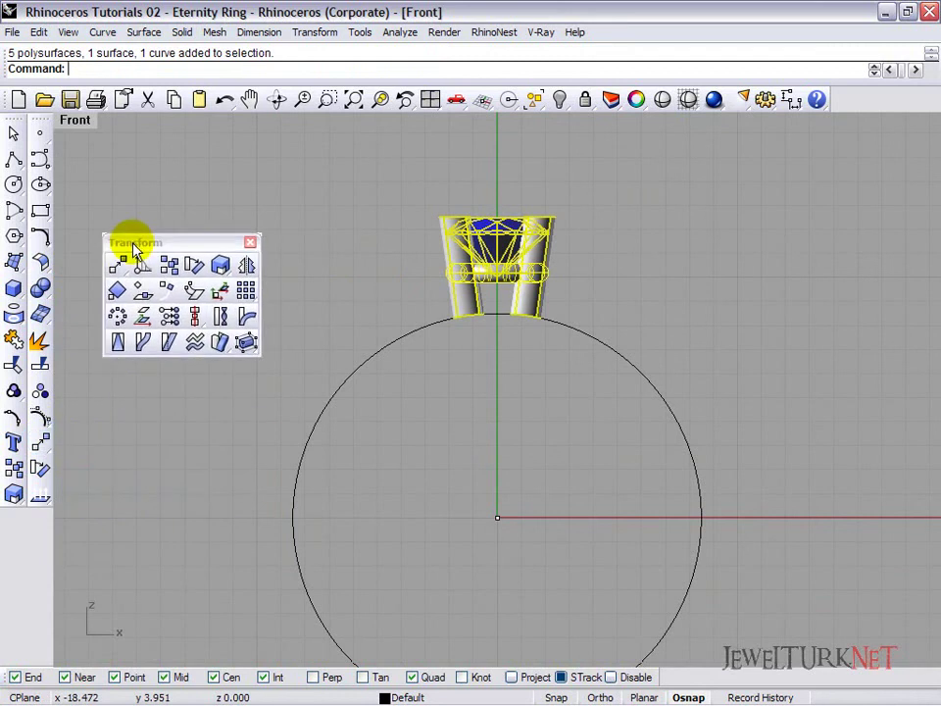
left_click(118, 316)
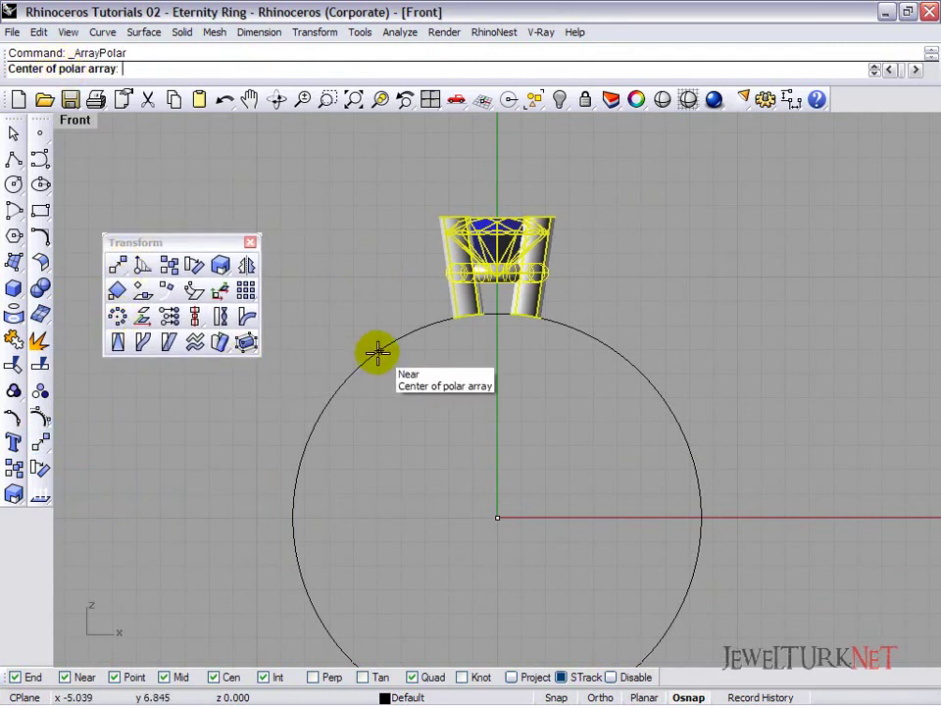
left_click(499, 518)
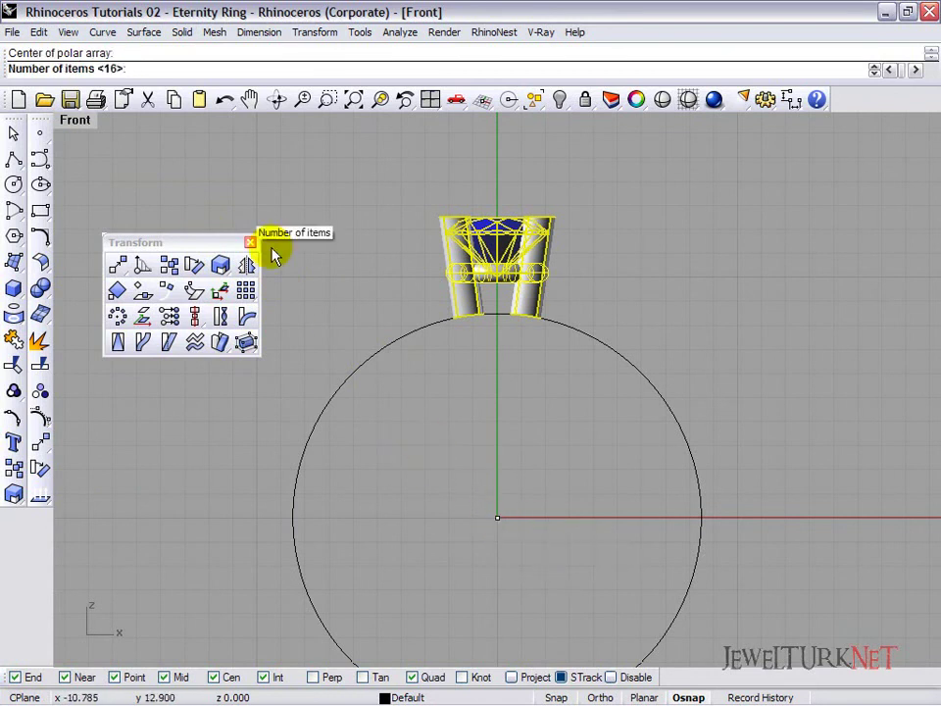
type("16")
key("Return")
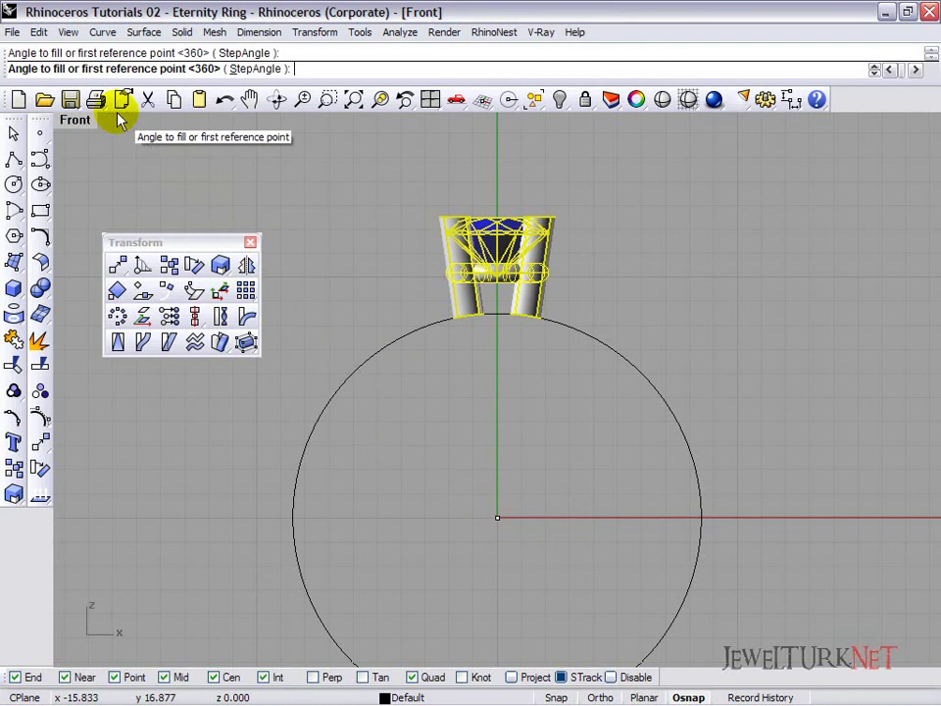
key("Return")
left_click(282, 143)
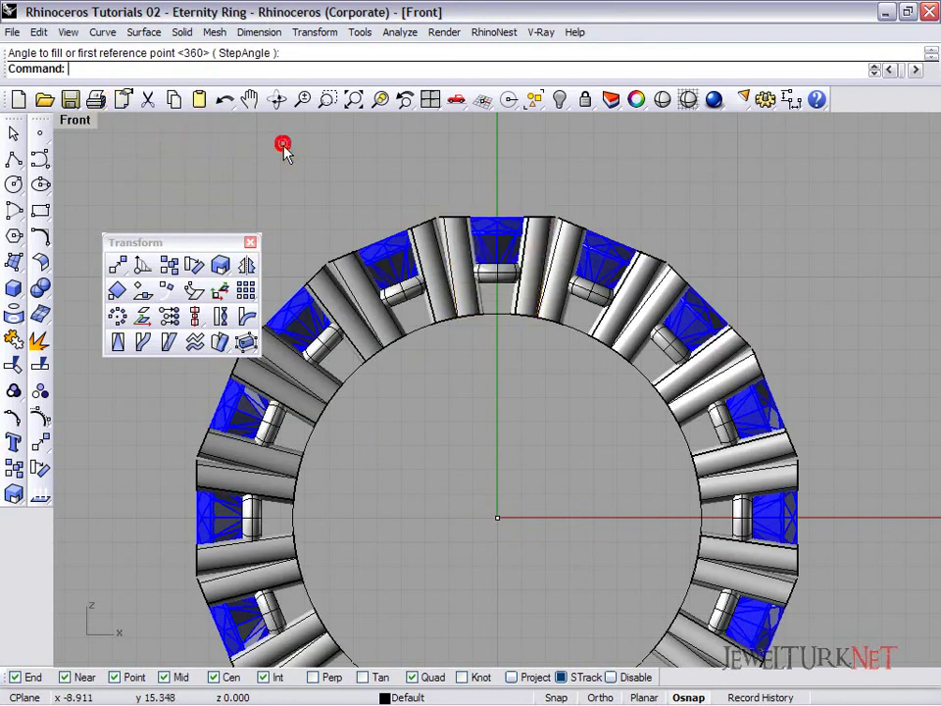
left_click(250, 242)
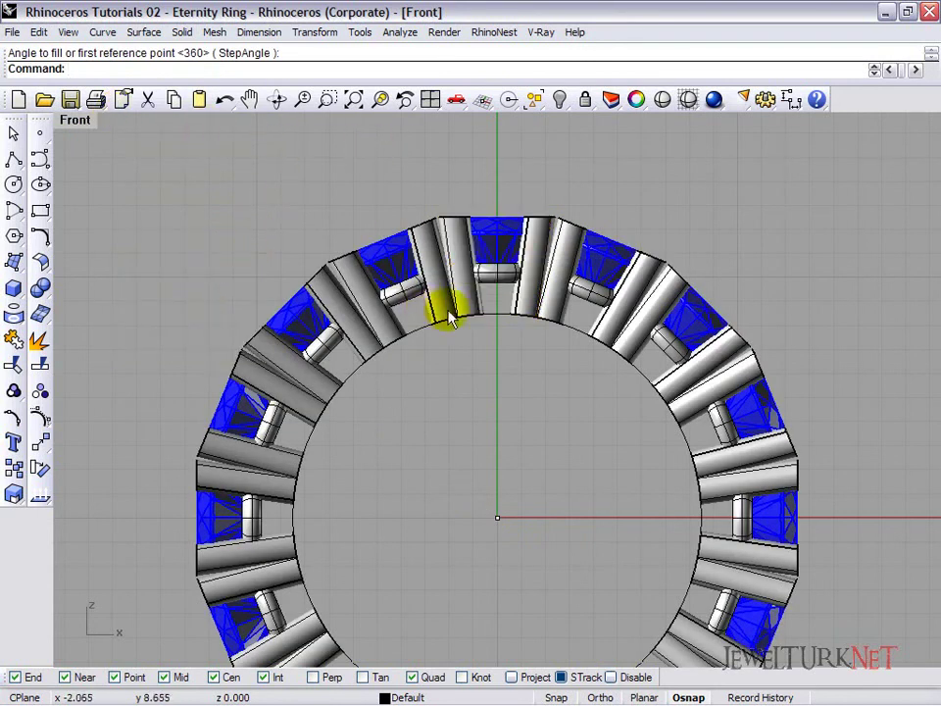
Offset the finger-size circle outward by 0.75
scroll(412, 324, "up", 6)
left_click(412, 319)
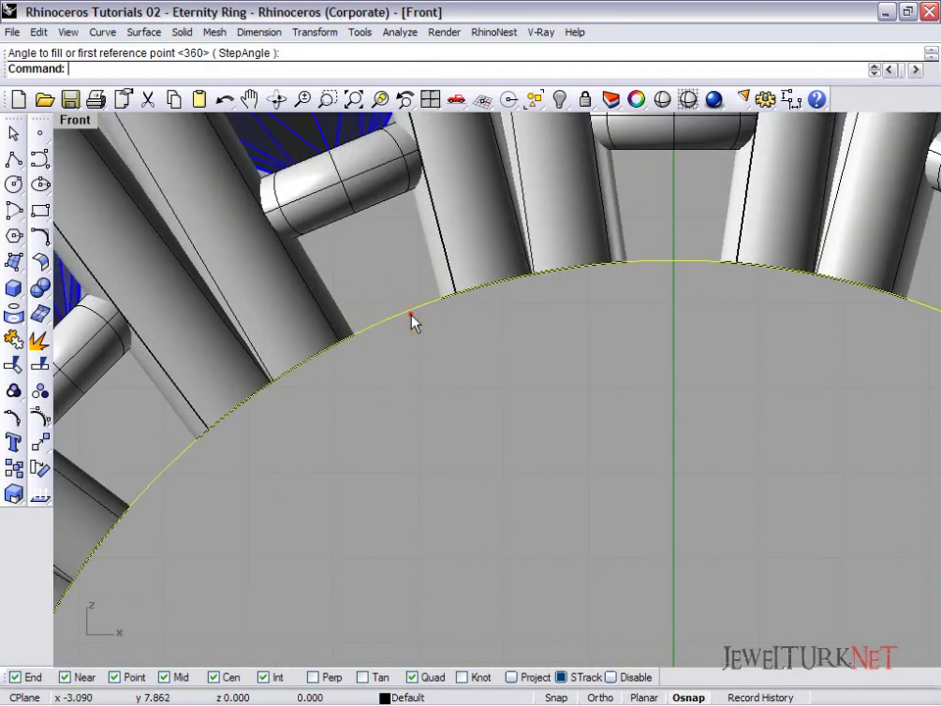
left_click(41, 231)
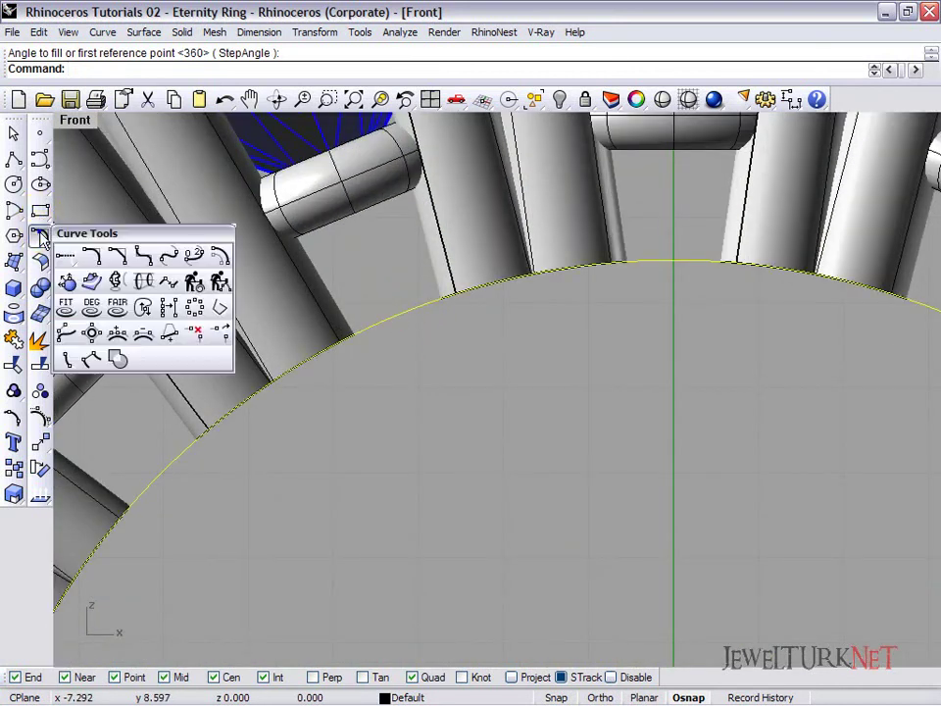
left_click(218, 253)
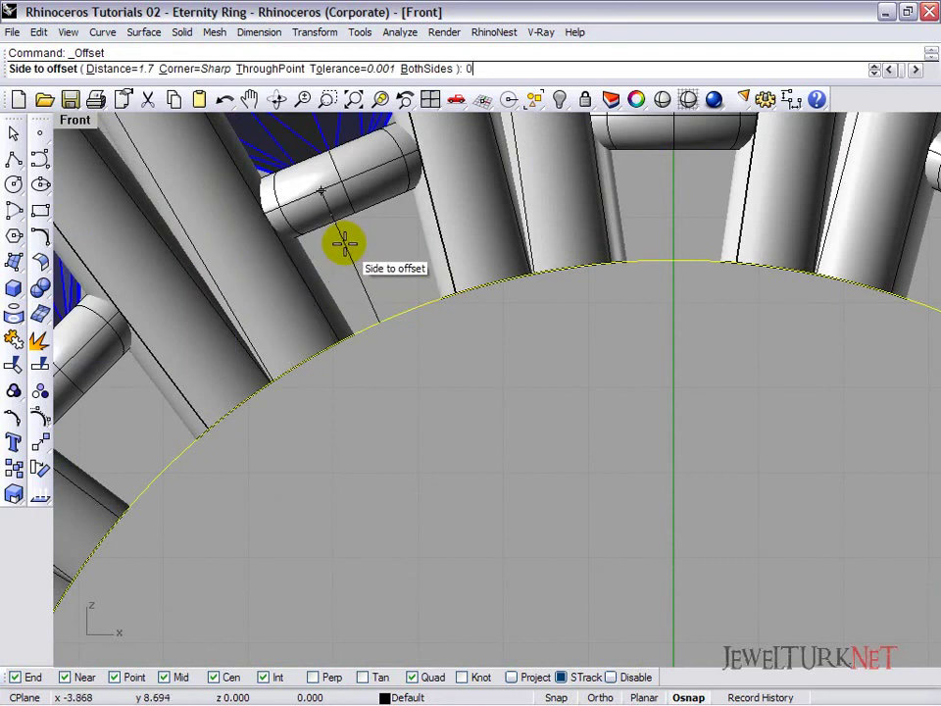
type("0.75")
key("Return")
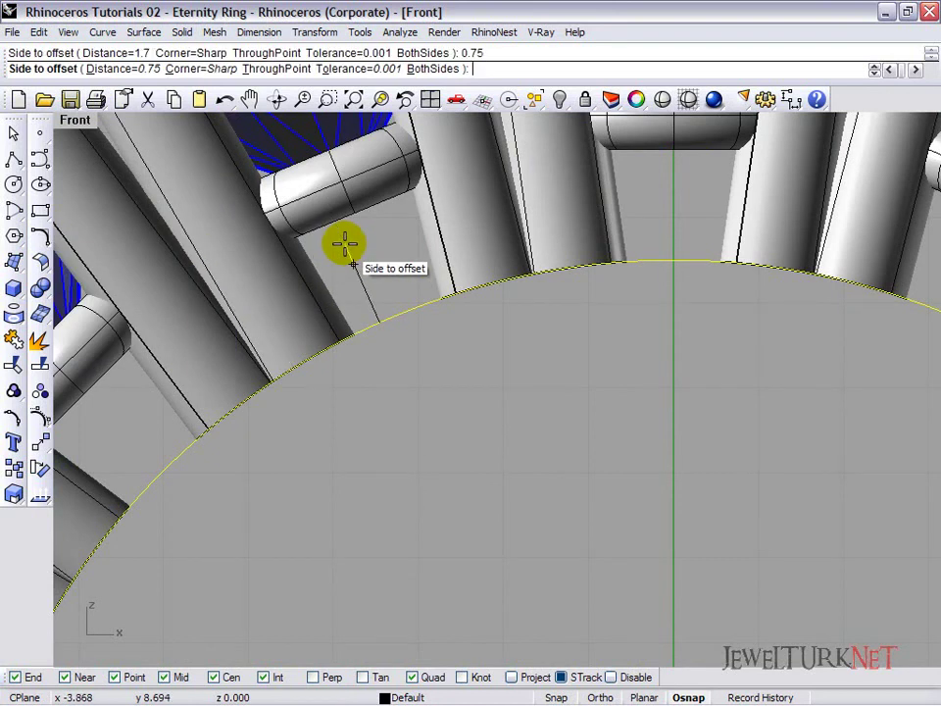
left_click(345, 246)
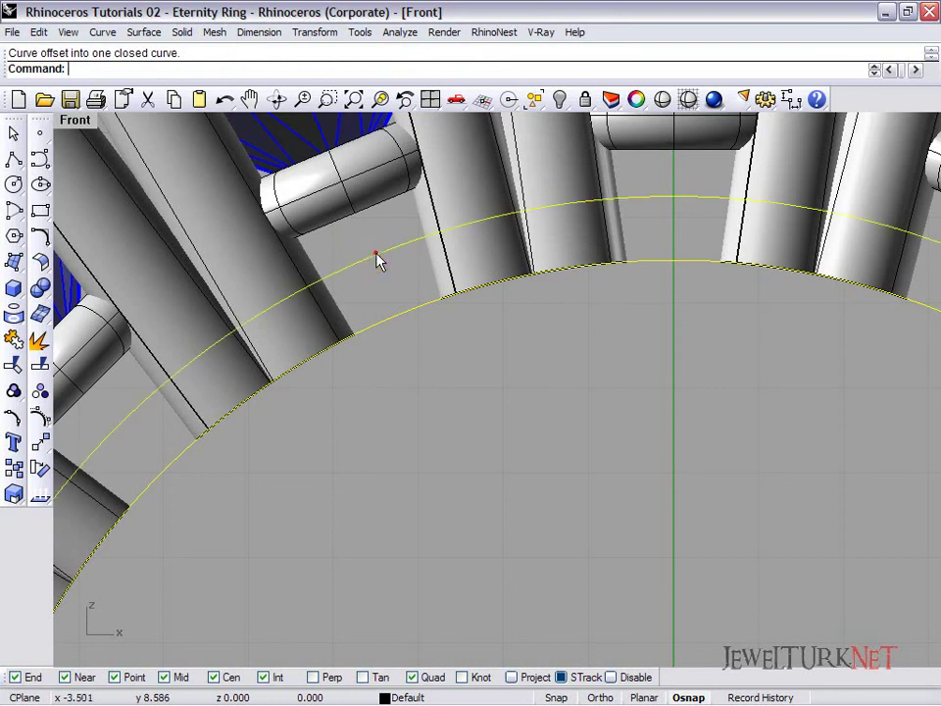
Extrude the finger-size circle and its offset by 1 to both sides with caps, forming a solid inner band
left_click(427, 99)
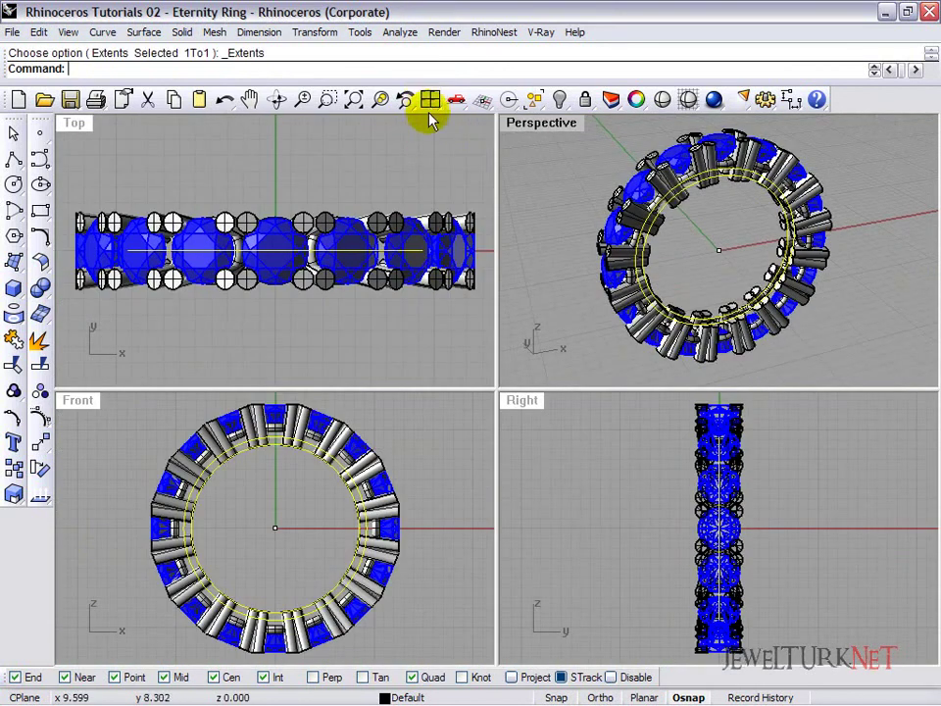
left_click(143, 33)
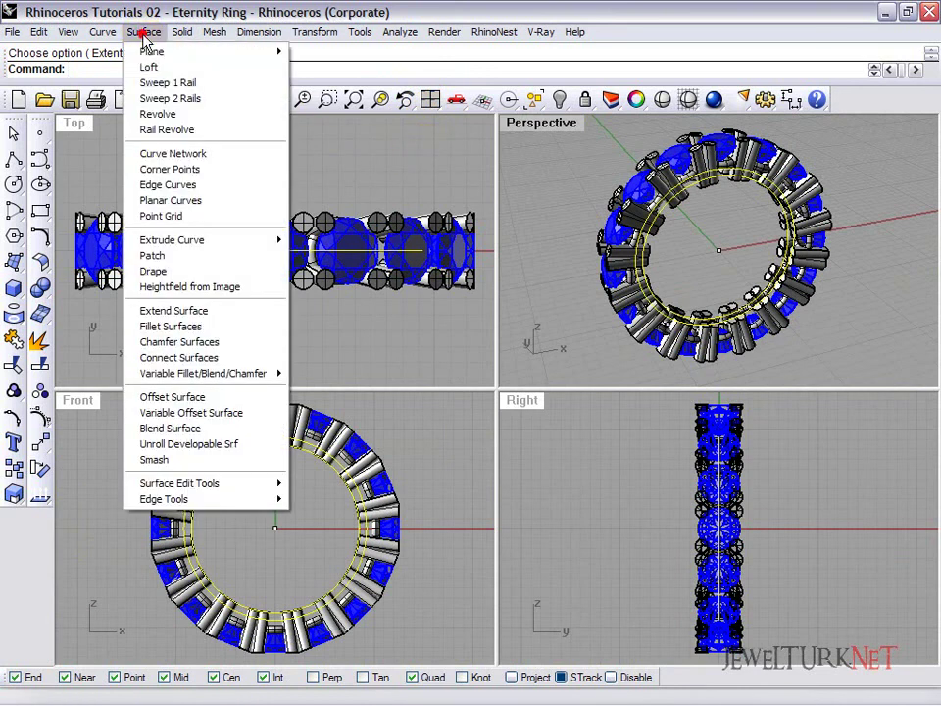
left_click(14, 208)
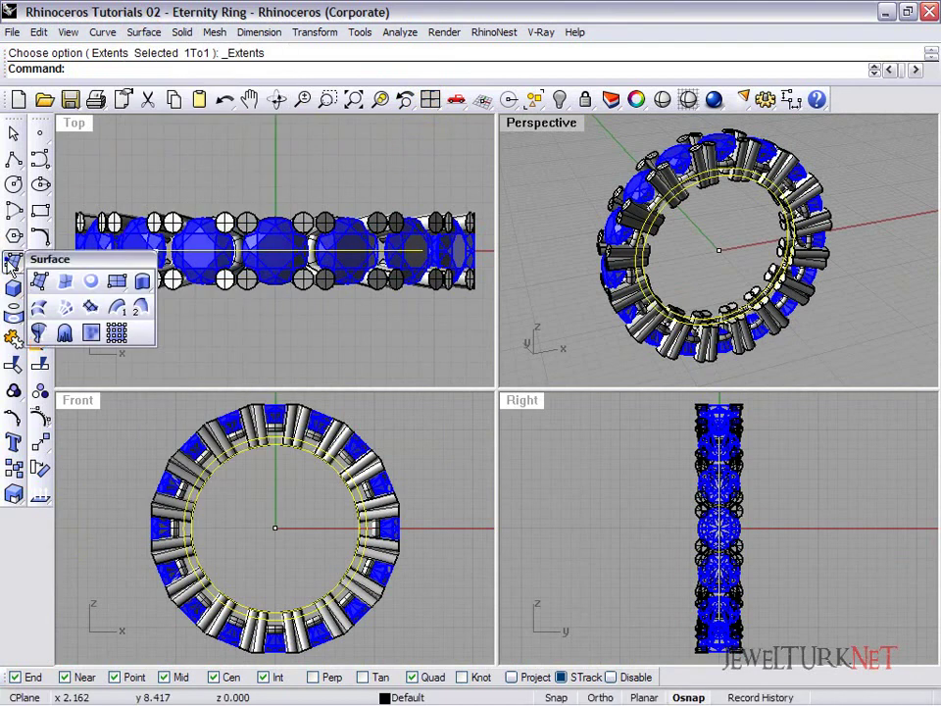
left_click(136, 279)
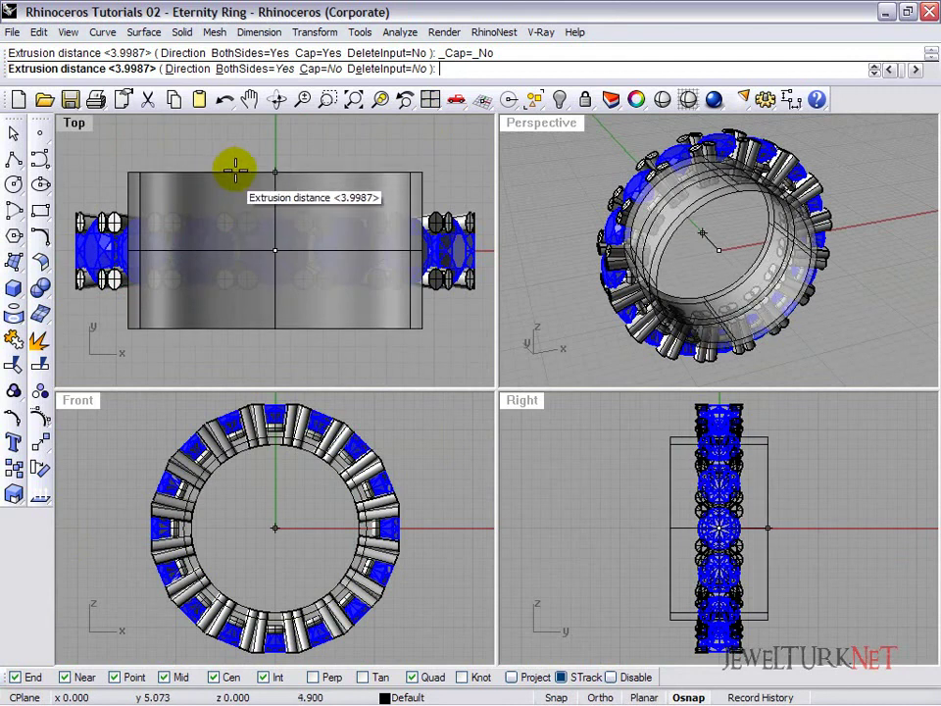
left_click(324, 71)
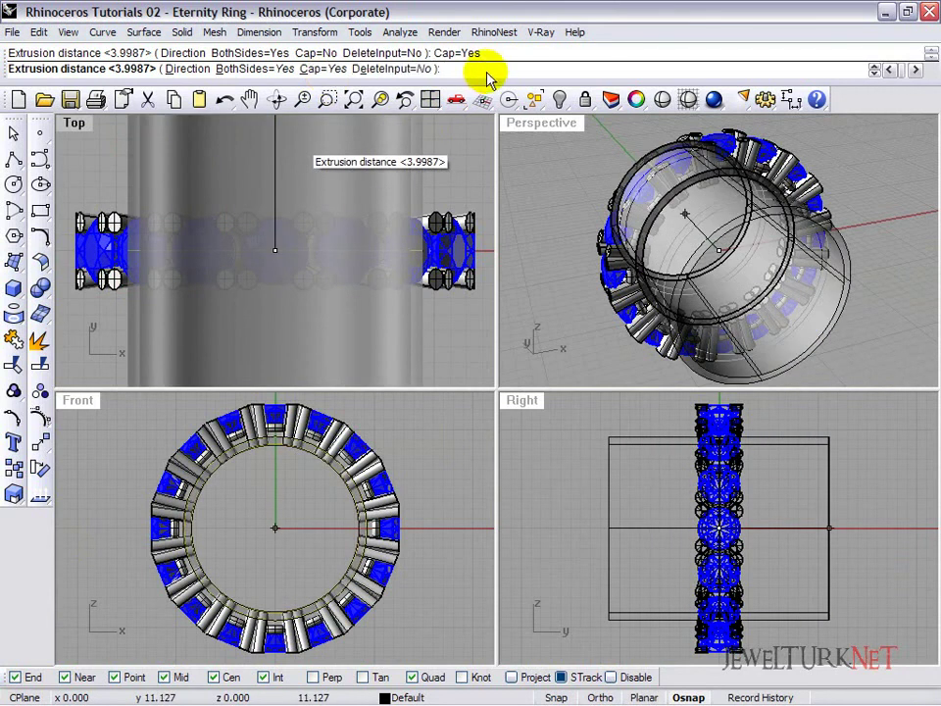
type("1")
key("Return")
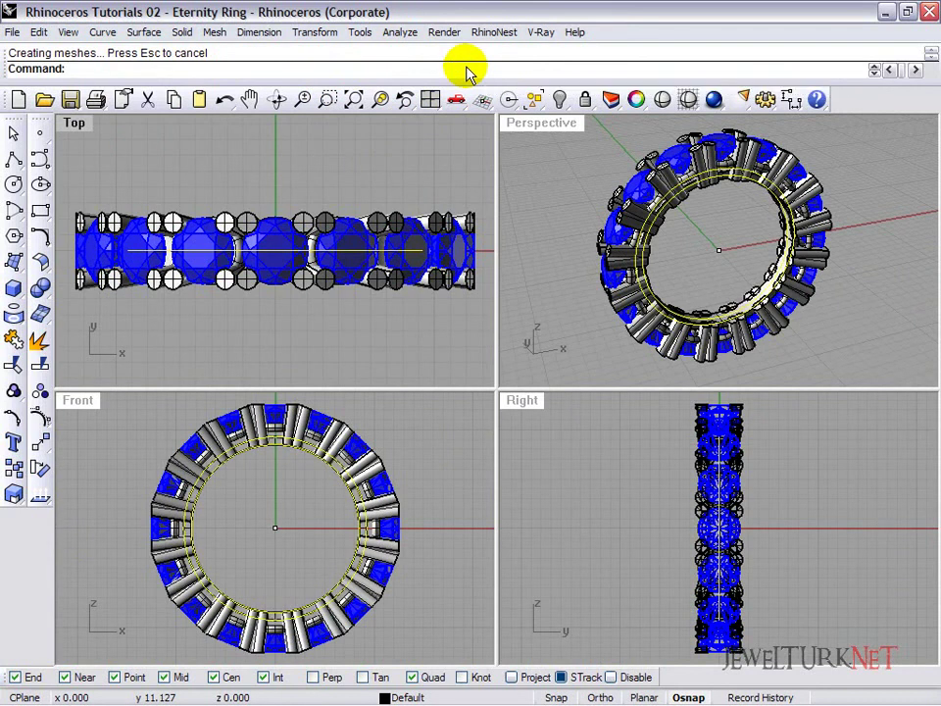
left_click(373, 199)
scroll(279, 441, "up", 3)
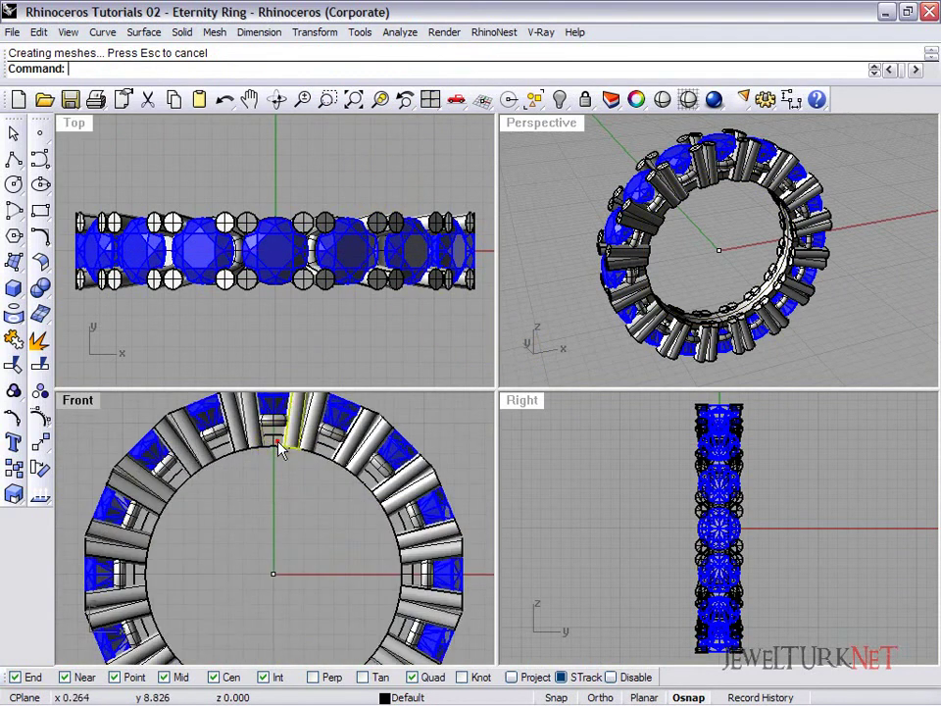
left_click(273, 449)
left_click_drag(272, 449, 286, 451)
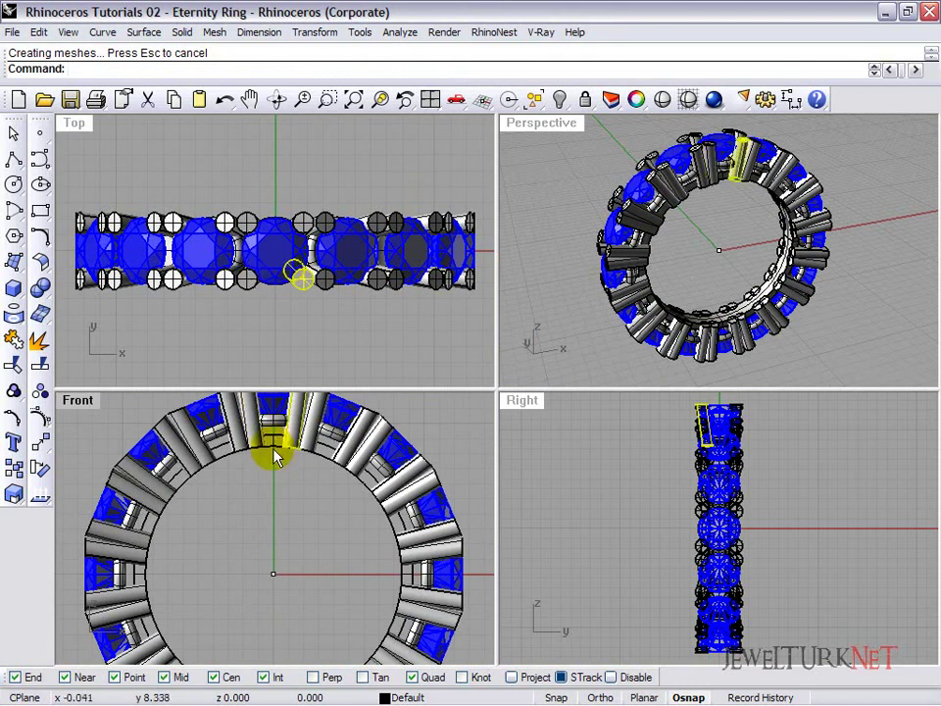
scroll(274, 447, "up", 3)
key("ctrl+a")
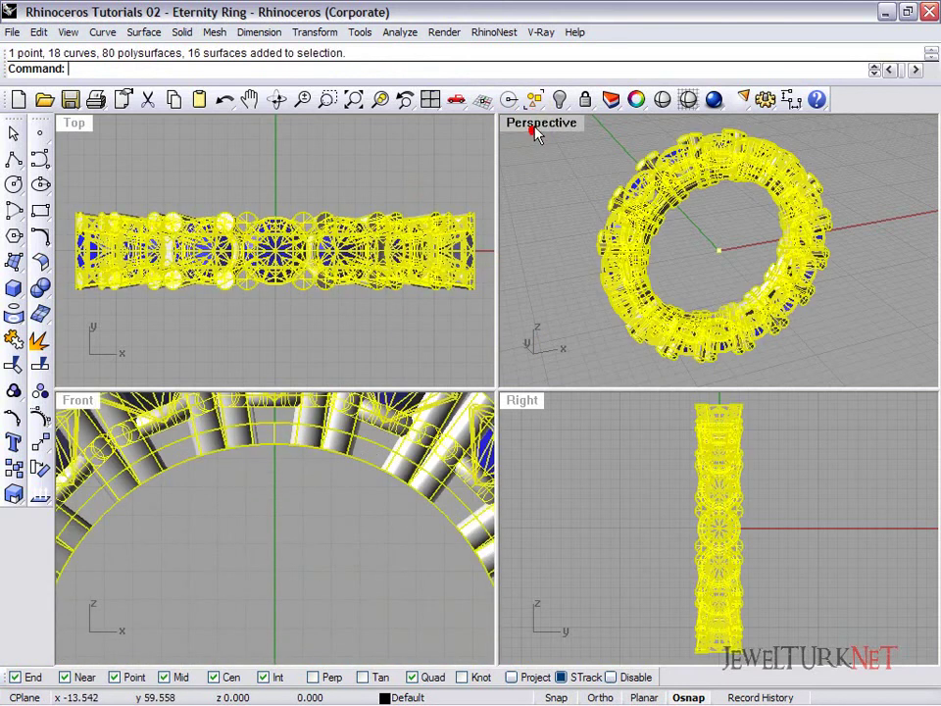
Delete all the construction curves and the leftover point at the ring's centre
double_click(538, 130)
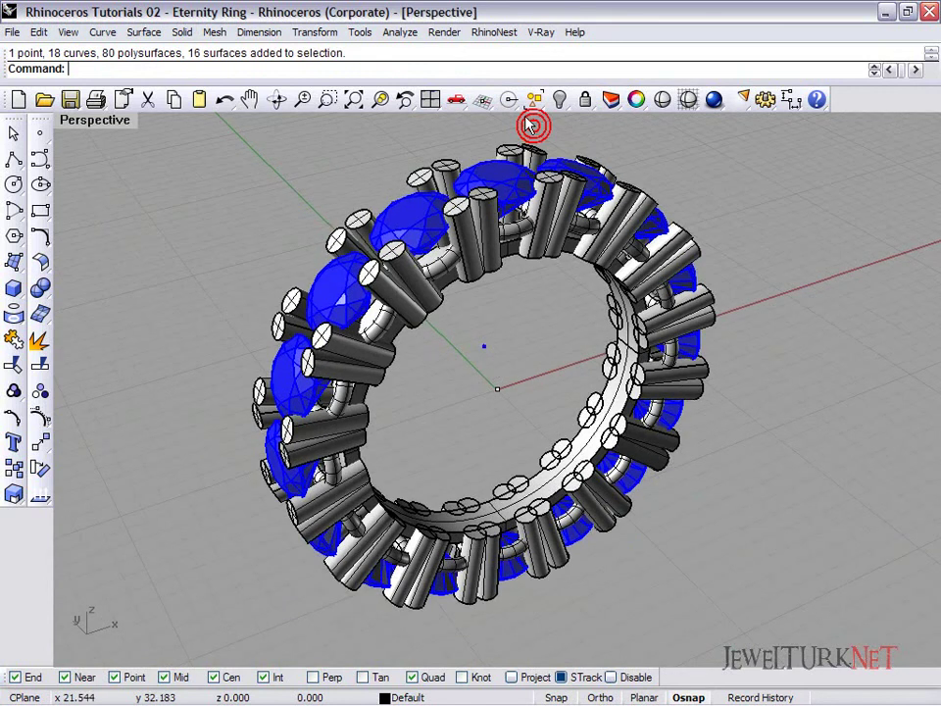
left_click(534, 99)
left_click(560, 220)
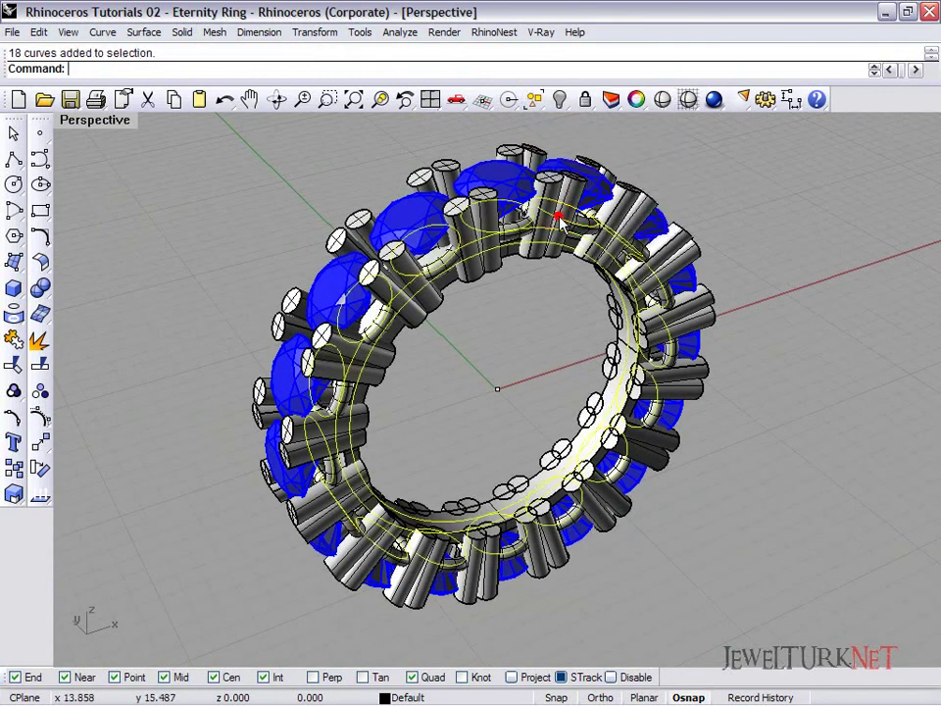
key("Delete")
left_click(533, 99)
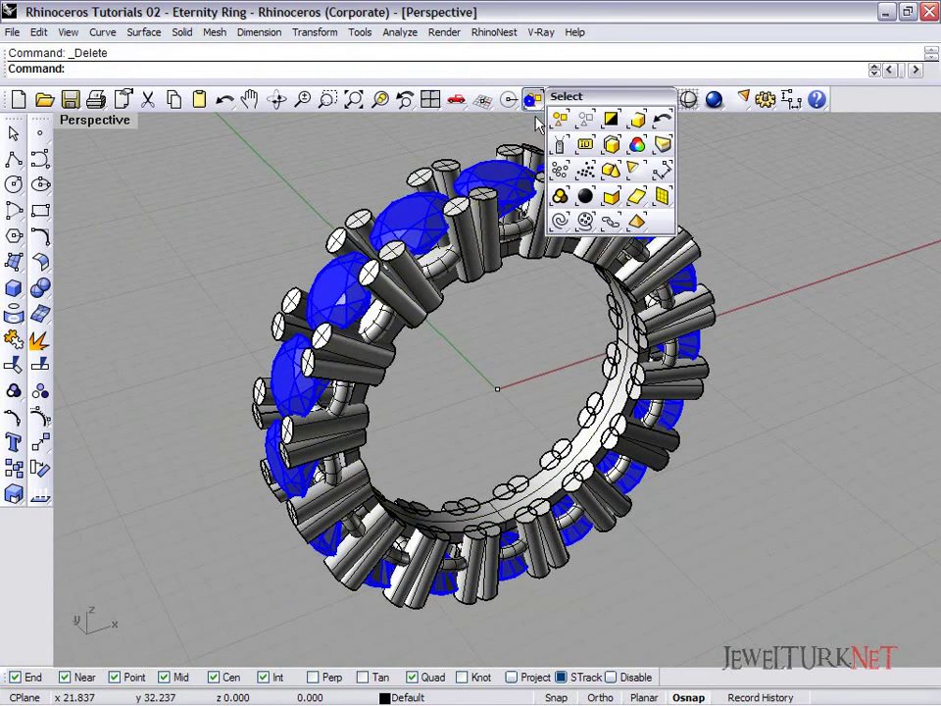
left_click(563, 173)
Shade the perspective view and examine the ring's prongs, gemstones and inner band from the side
left_click(662, 100)
mouse_move(520, 357)
right_mouse_down()
mouse_move(688, 381)
mouse_move(479, 391)
mouse_move(110, 384)
right_mouse_up()
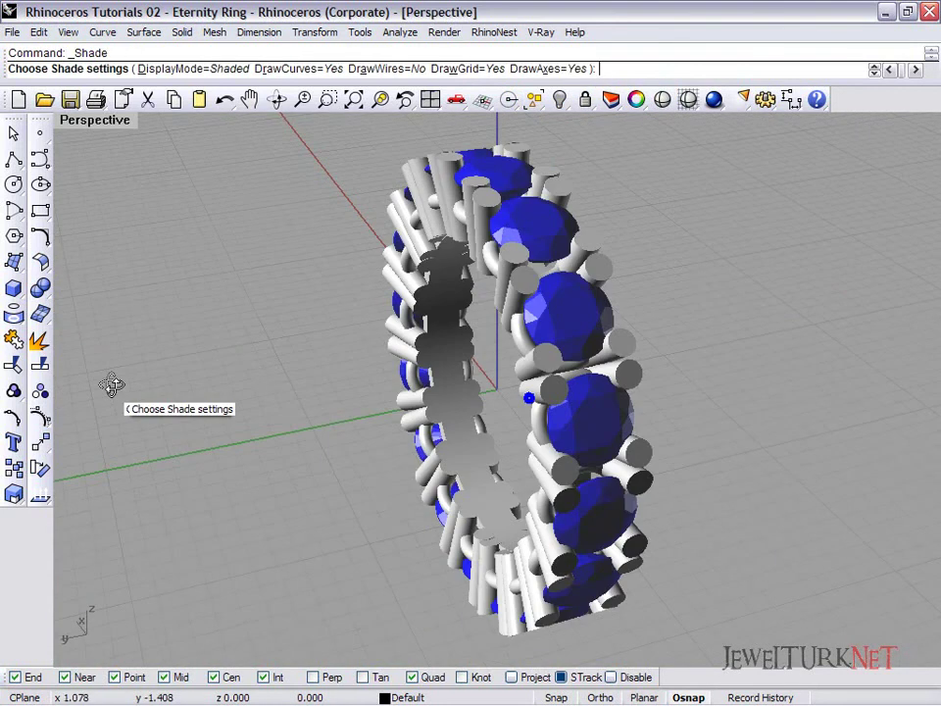